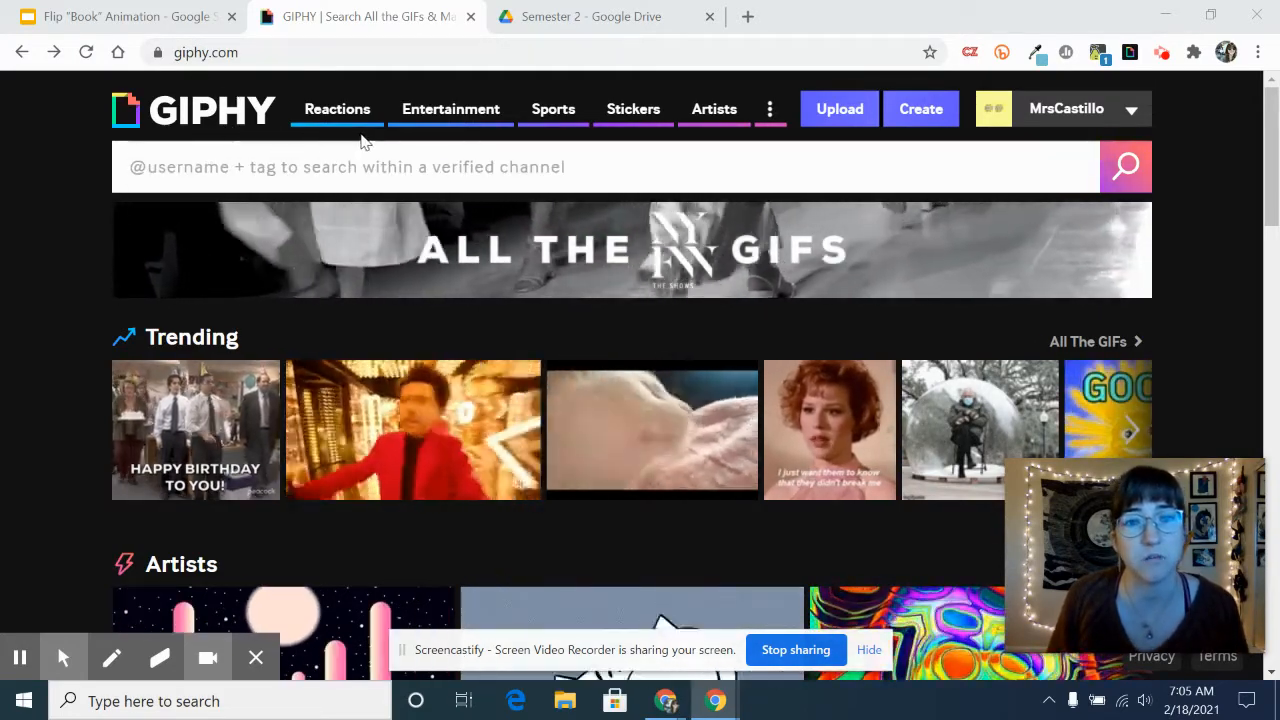
- Start a new GIF in GIPHY Create from the image IMG_6175 in the Downloads folder
{"action": "left_click", "coordinate": [1118, 119]}
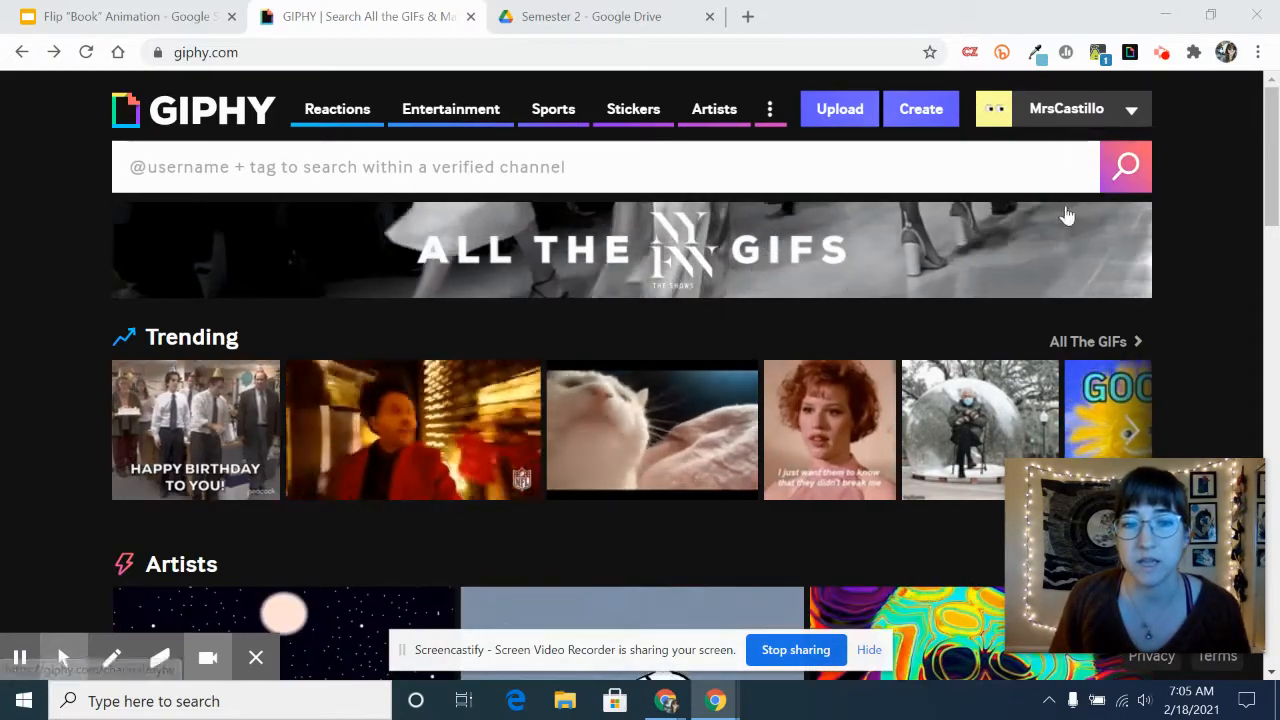
{"action": "mouse_move", "coordinate": [1090, 120]}
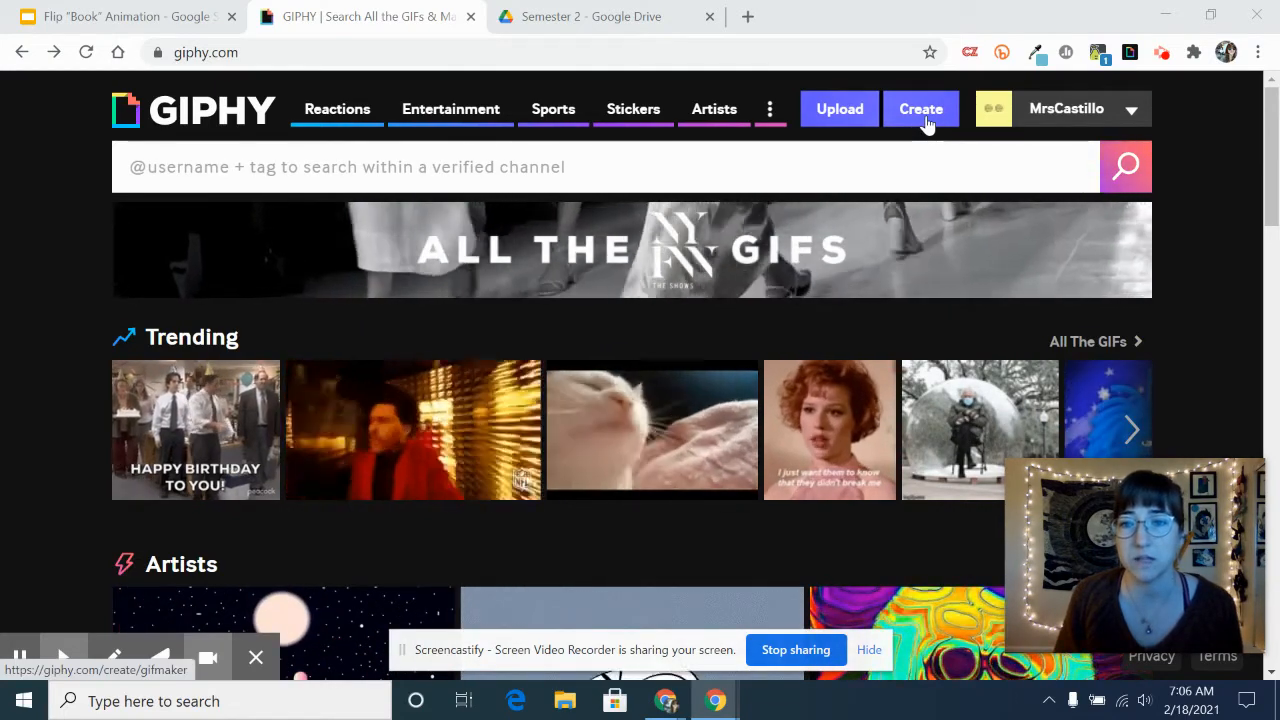
{"action": "left_click", "coordinate": [921, 110]}
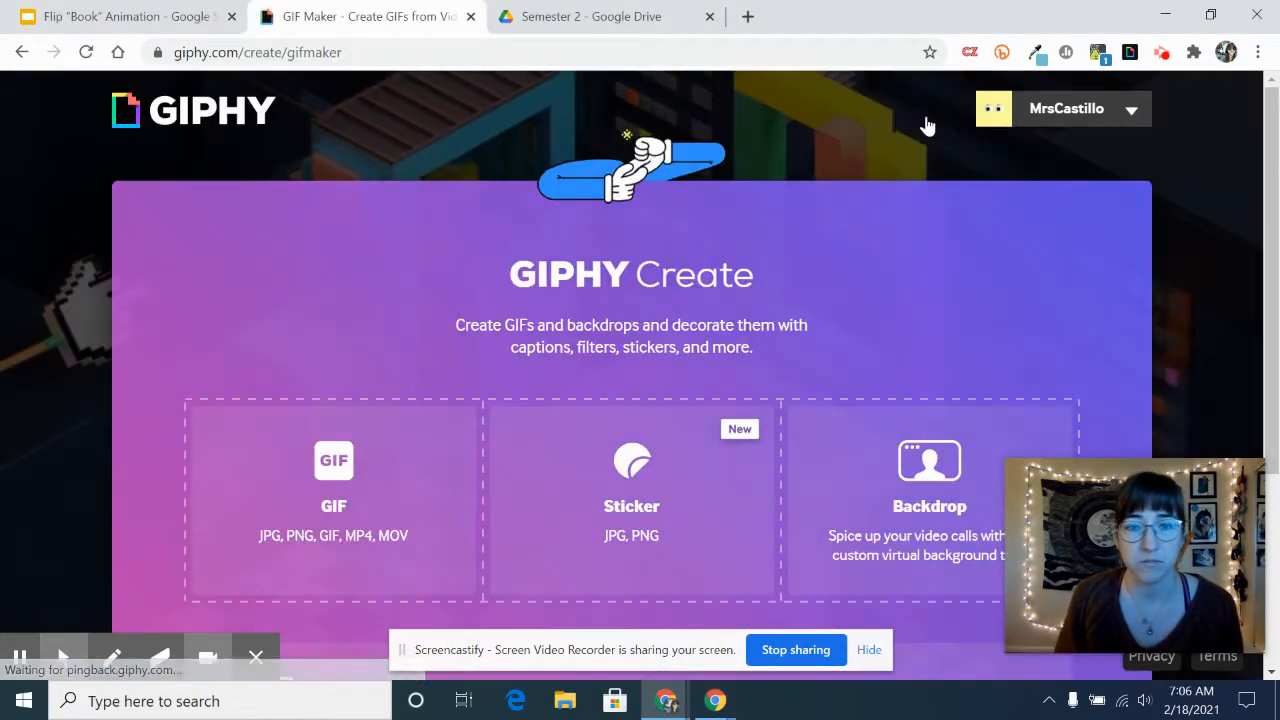
{"action": "scroll", "coordinate": [938, 345], "scroll_direction": "down", "scroll_amount": 1}
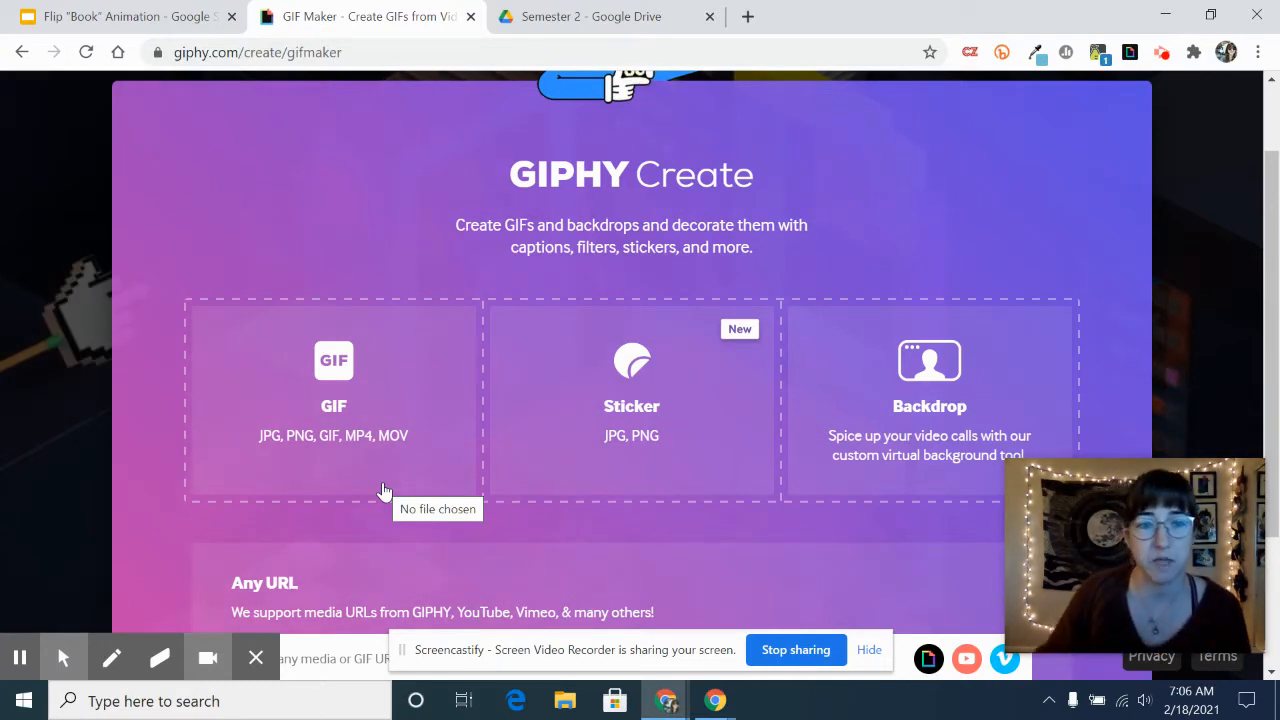
{"action": "left_click", "coordinate": [340, 408]}
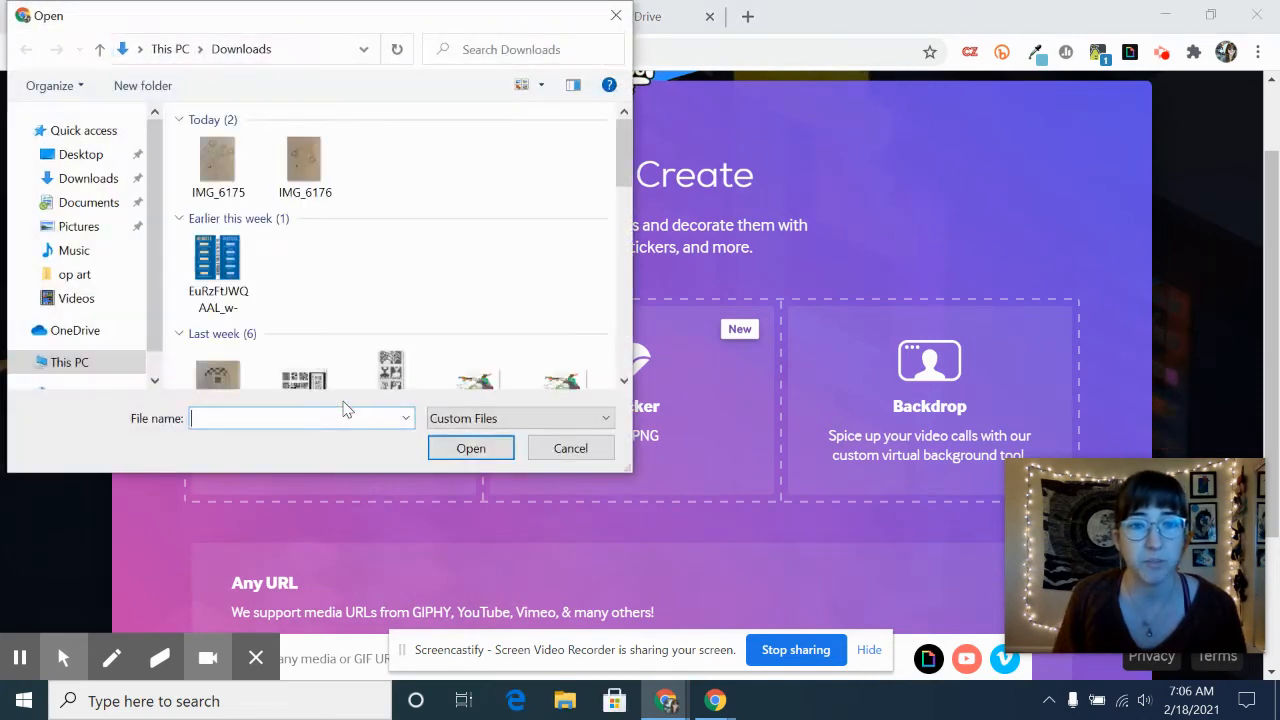
{"action": "left_click", "coordinate": [226, 180]}
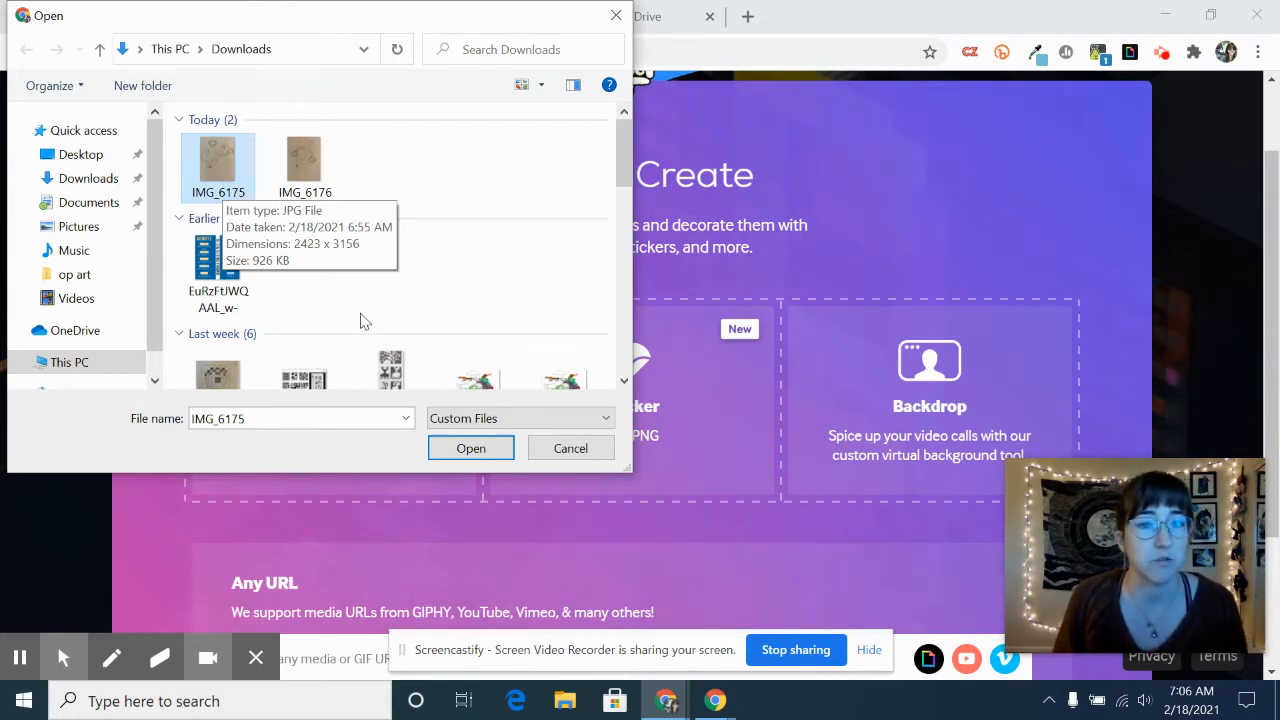
{"action": "left_click", "coordinate": [472, 449]}
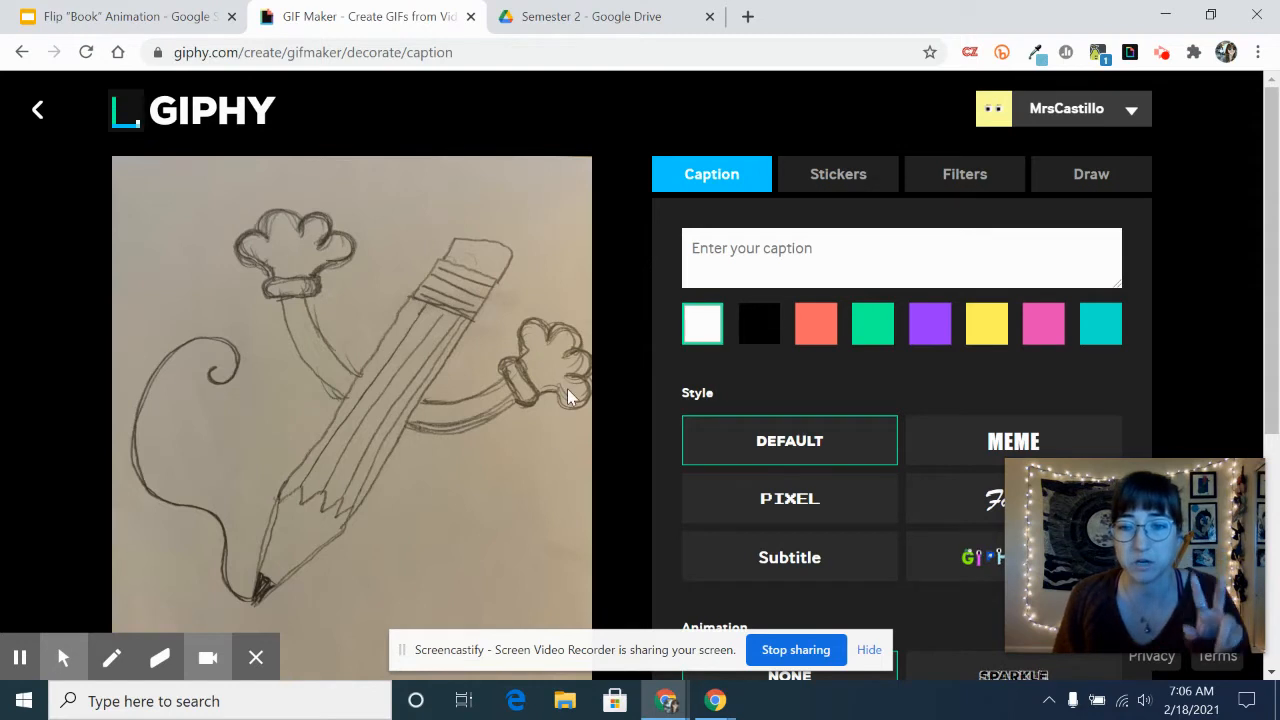
- Add the image IMG_6176 from the Downloads folder to the slideshow as its second frame
{"action": "scroll", "coordinate": [567, 388], "scroll_direction": "down", "scroll_amount": 3}
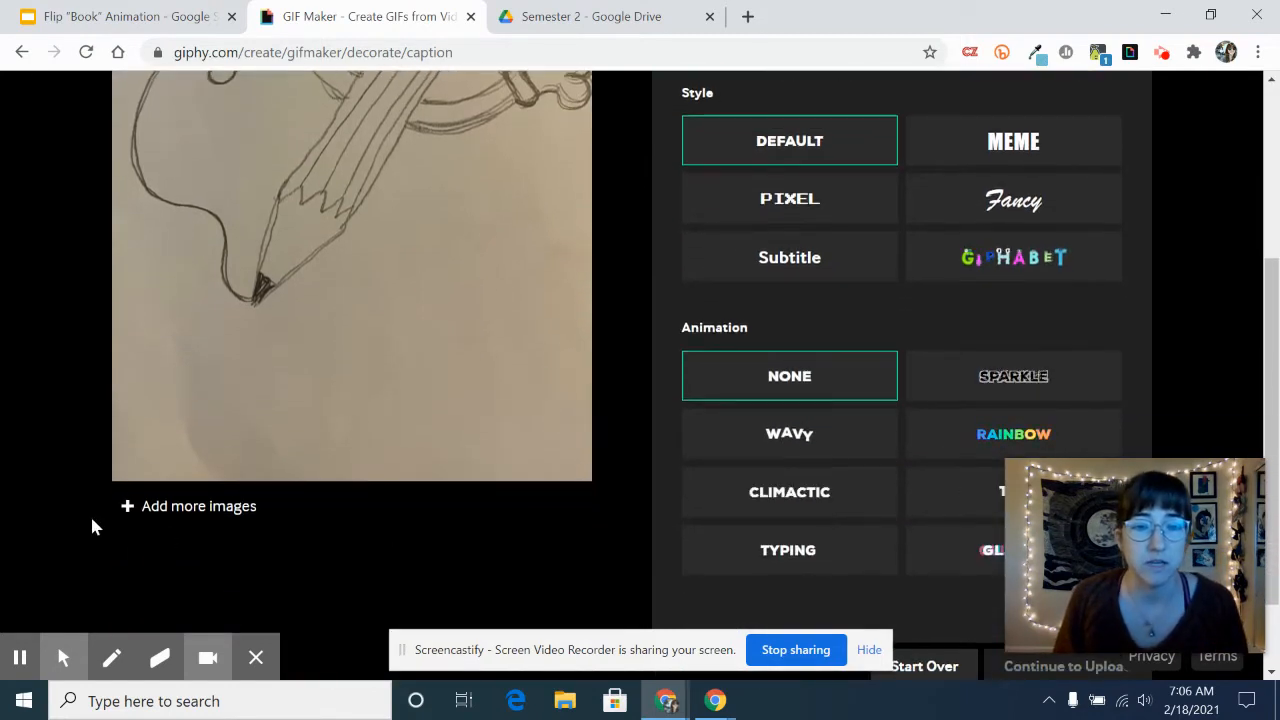
{"action": "left_click", "coordinate": [196, 510]}
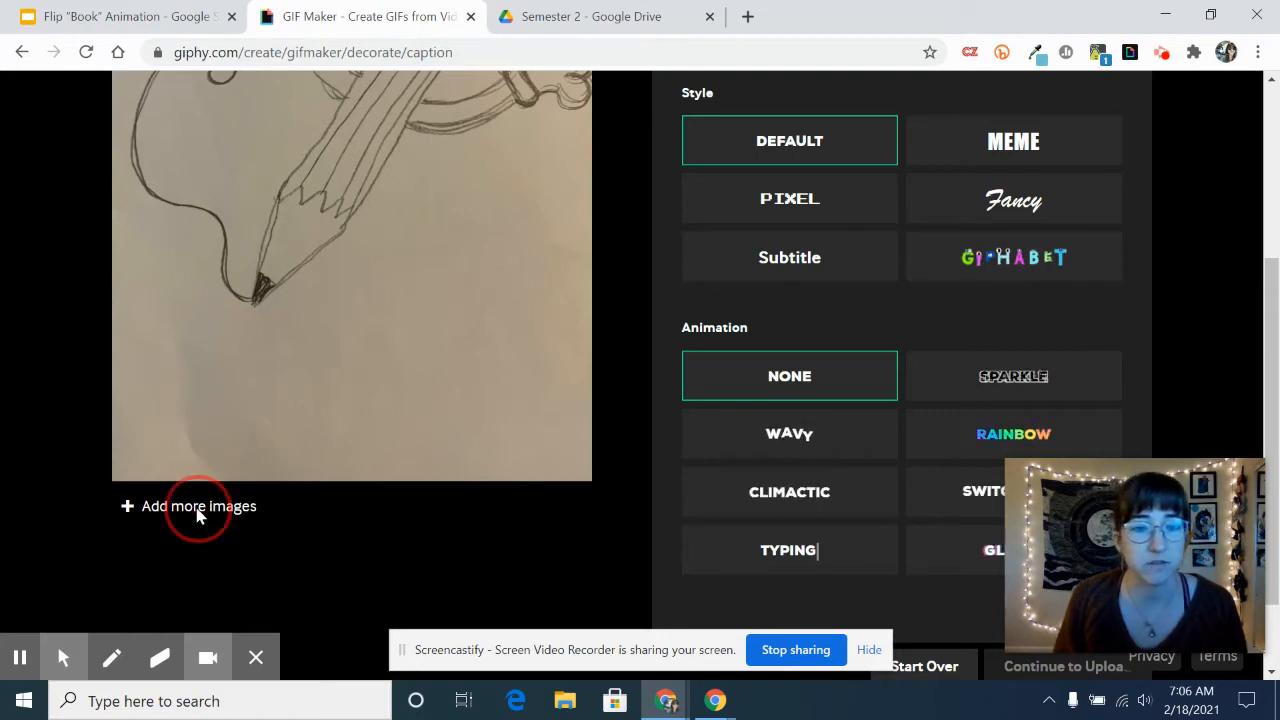
{"action": "scroll", "coordinate": [833, 328], "scroll_direction": "down", "scroll_amount": 1}
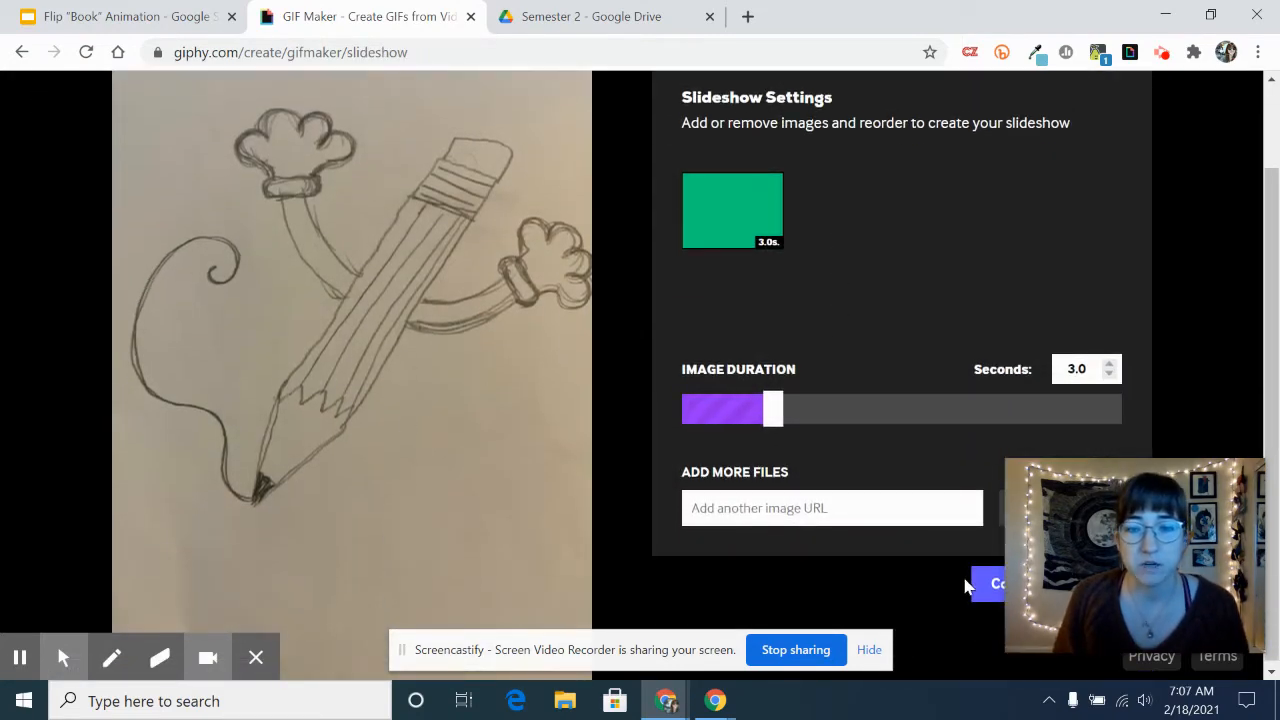
{"action": "scroll", "coordinate": [960, 366], "scroll_direction": "down", "scroll_amount": 1}
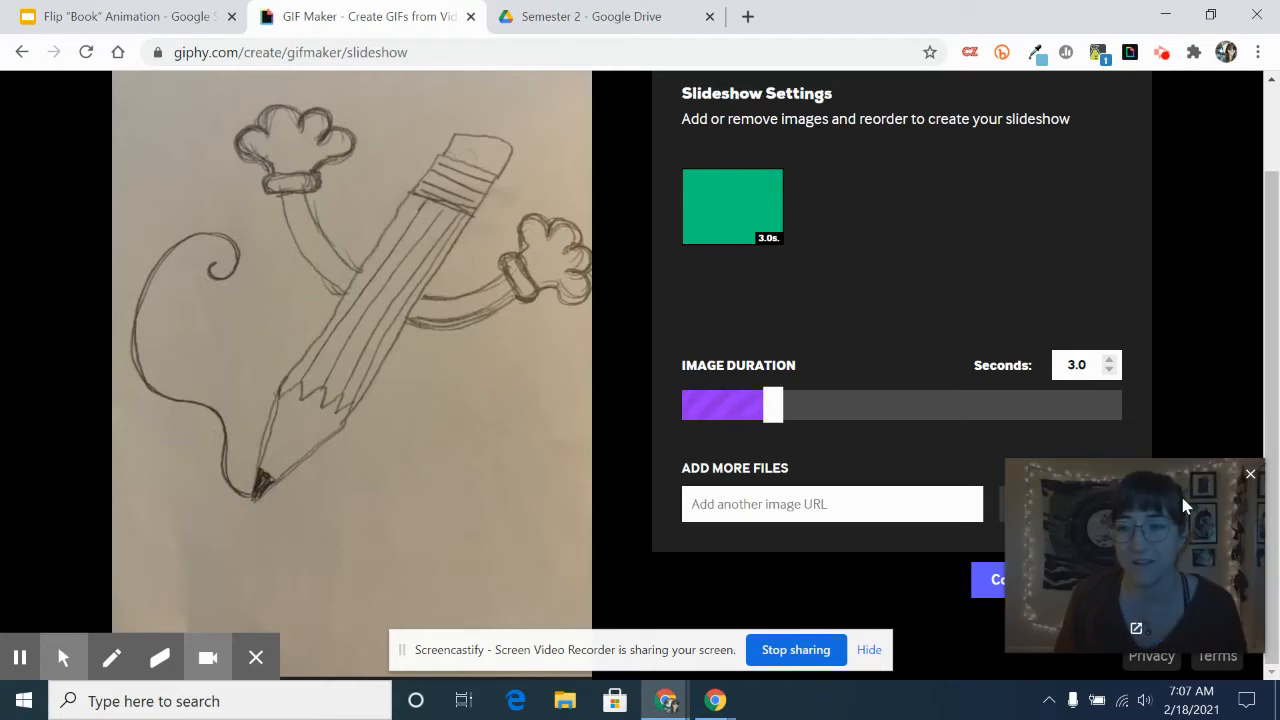
{"action": "left_click_drag", "start_coordinate": [1125, 515], "coordinate": [1135, 592]}
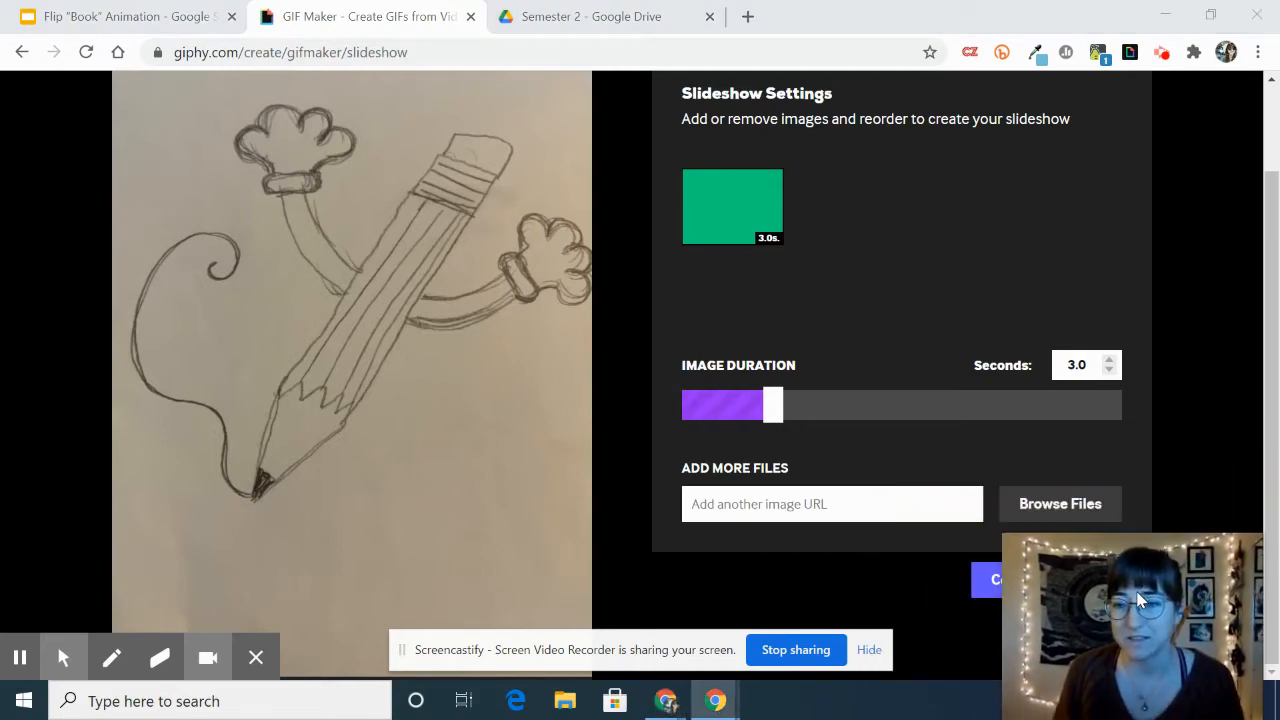
{"action": "left_click", "coordinate": [1057, 514]}
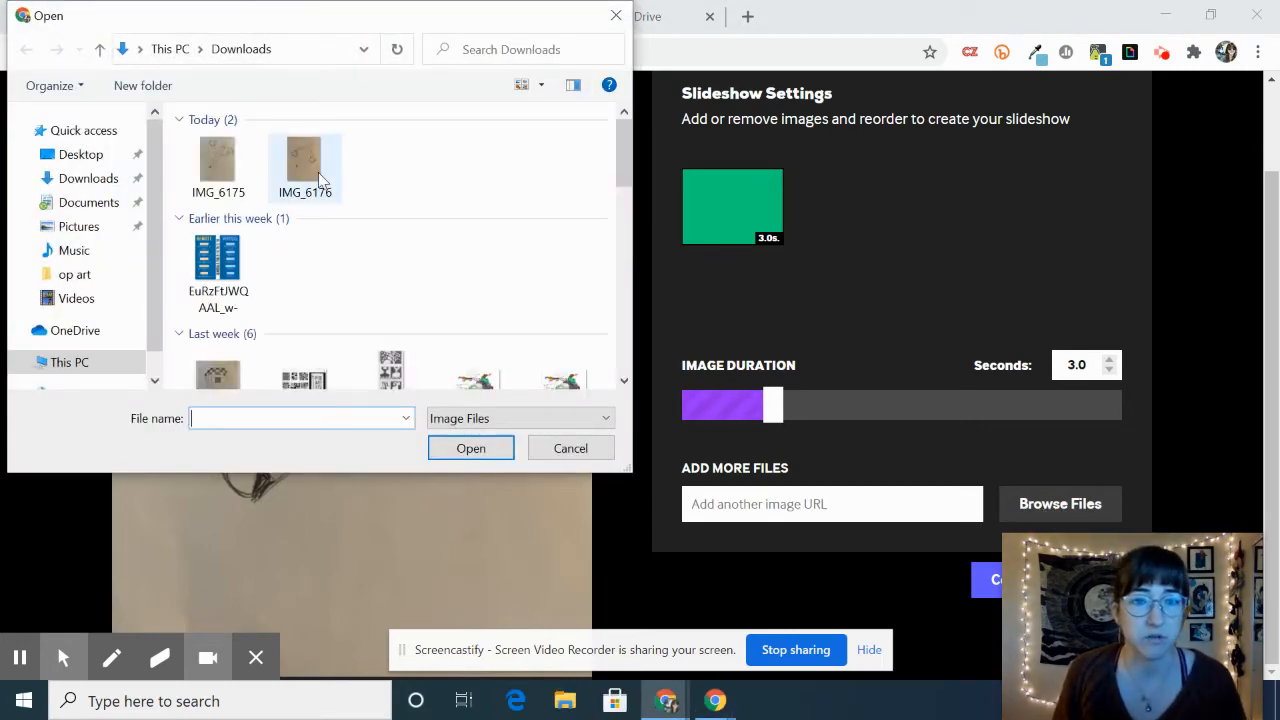
{"action": "left_click", "coordinate": [471, 448]}
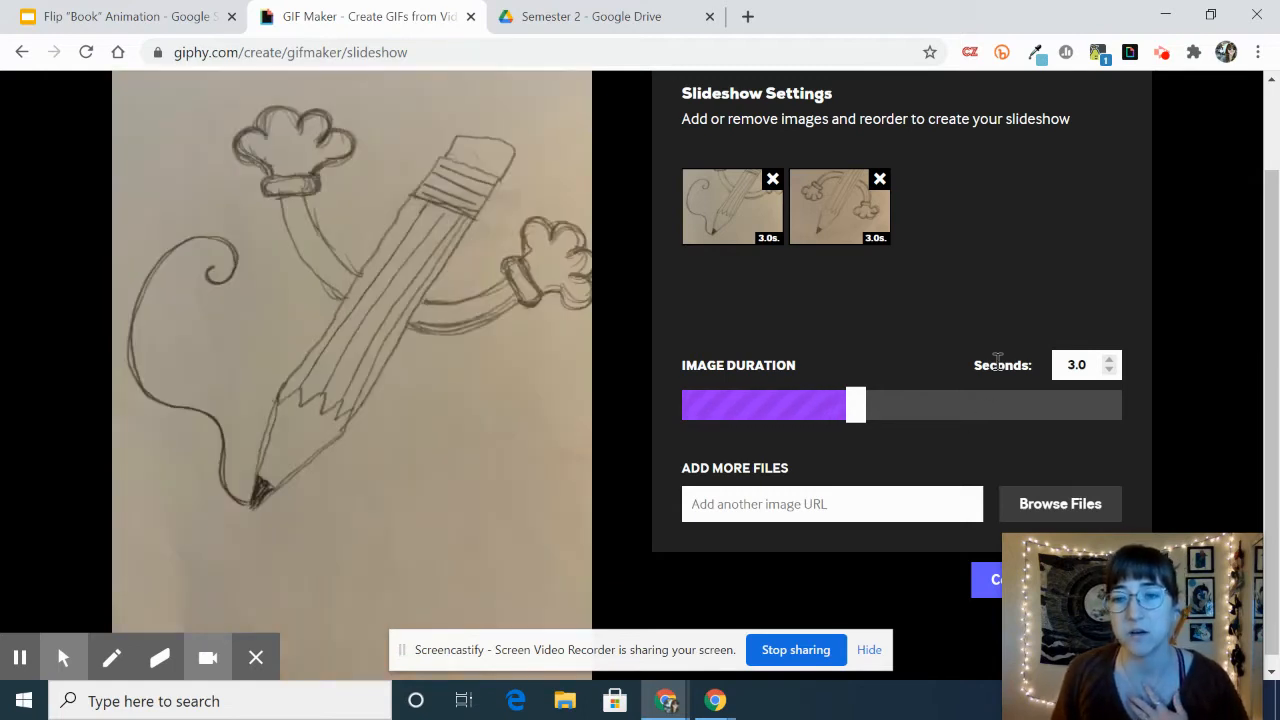
- Set the slideshow's image duration to 1.0 second and continue to the decorating stage
{"action": "left_click", "coordinate": [1111, 374]}
{"action": "left_click", "coordinate": [1111, 374]}
{"action": "left_click", "coordinate": [1111, 374]}
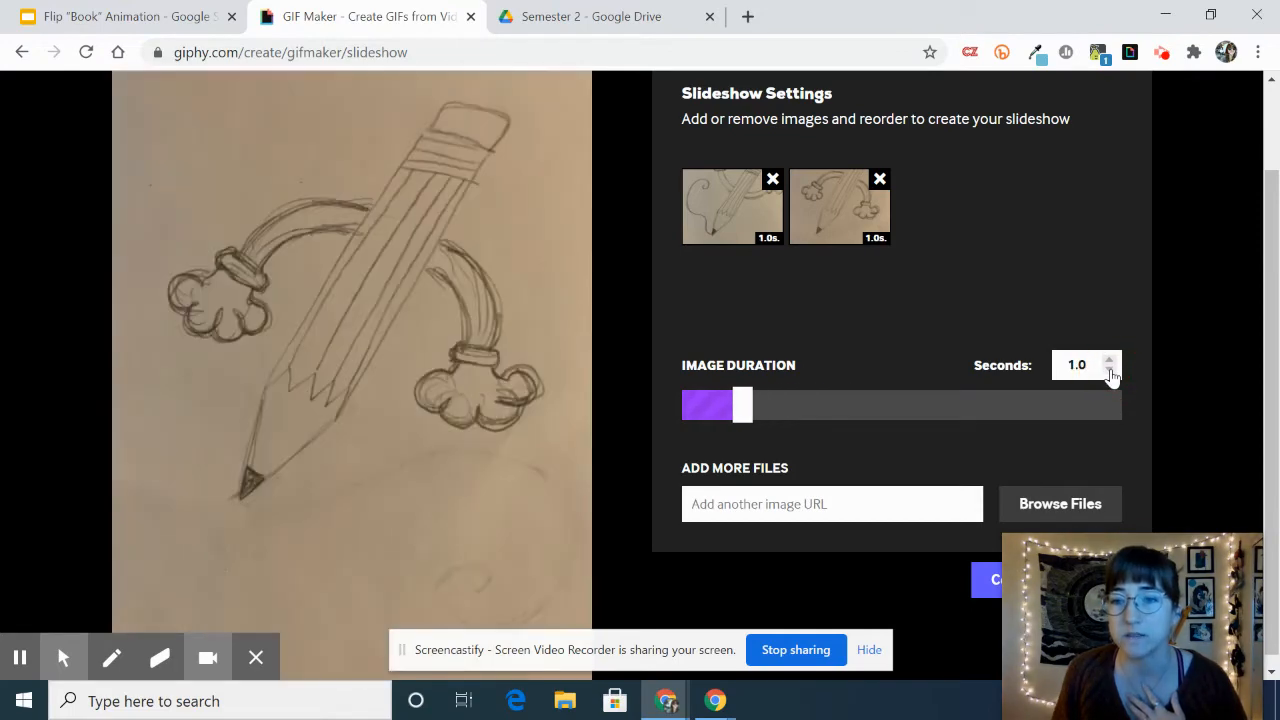
{"action": "scroll", "coordinate": [933, 199], "scroll_direction": "up", "scroll_amount": 1}
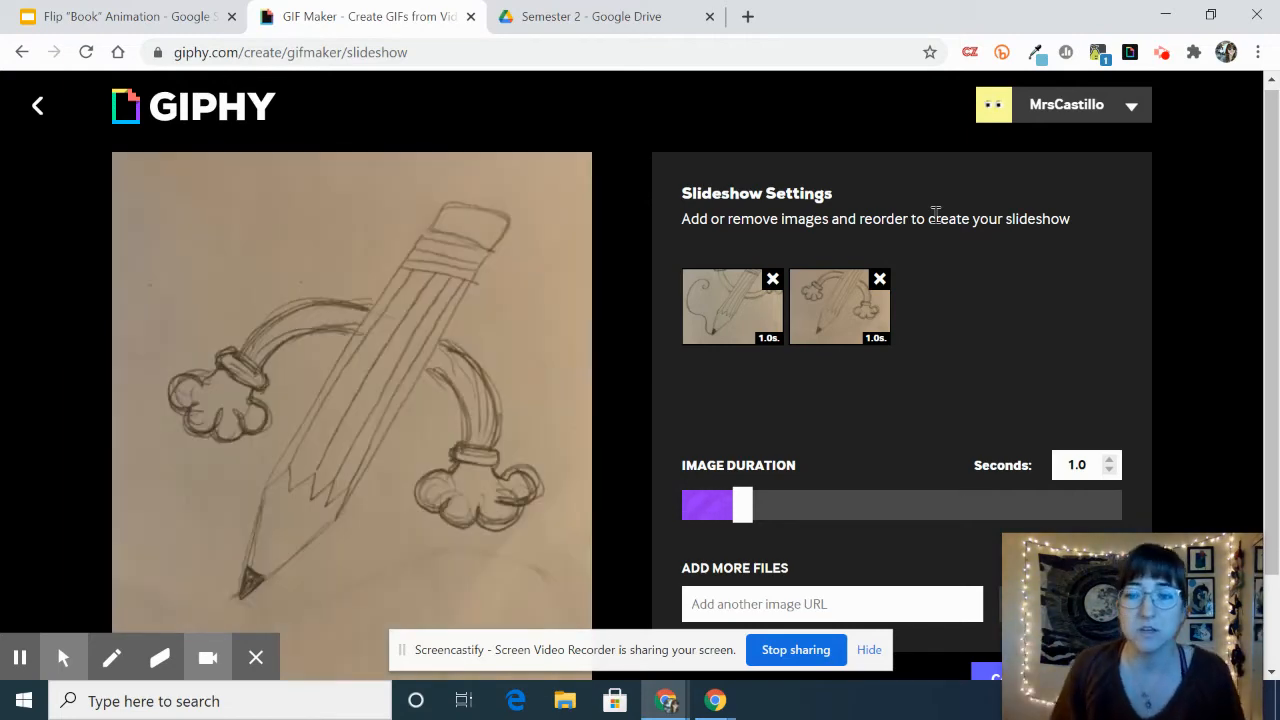
{"action": "scroll", "coordinate": [1074, 307], "scroll_direction": "down", "scroll_amount": 1}
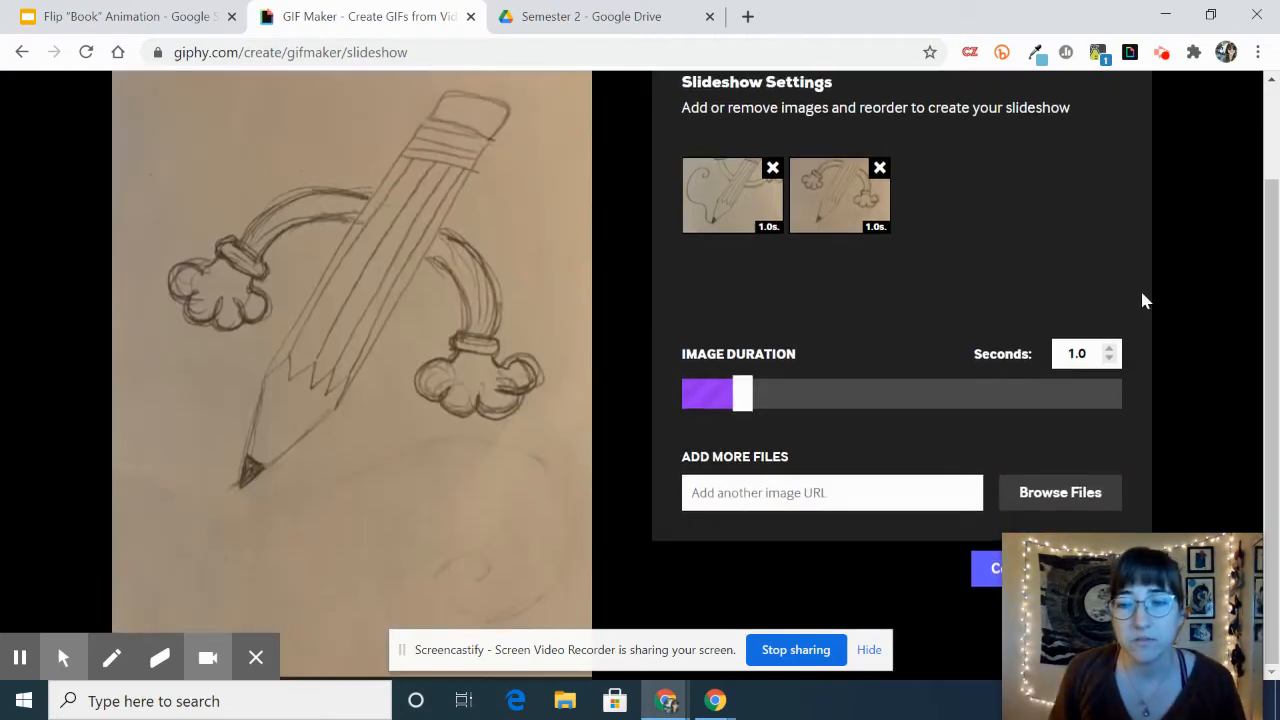
{"action": "left_click_drag", "start_coordinate": [1083, 580], "coordinate": [1064, 332]}
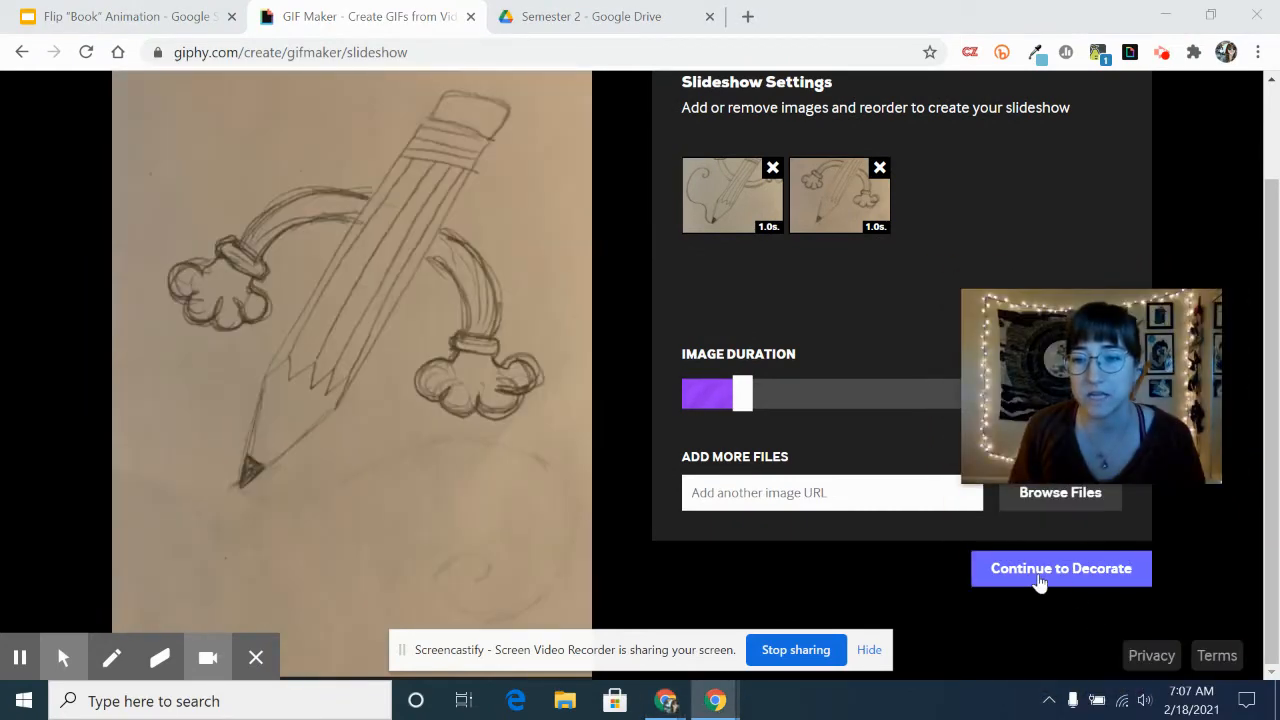
{"action": "left_click", "coordinate": [1066, 583]}
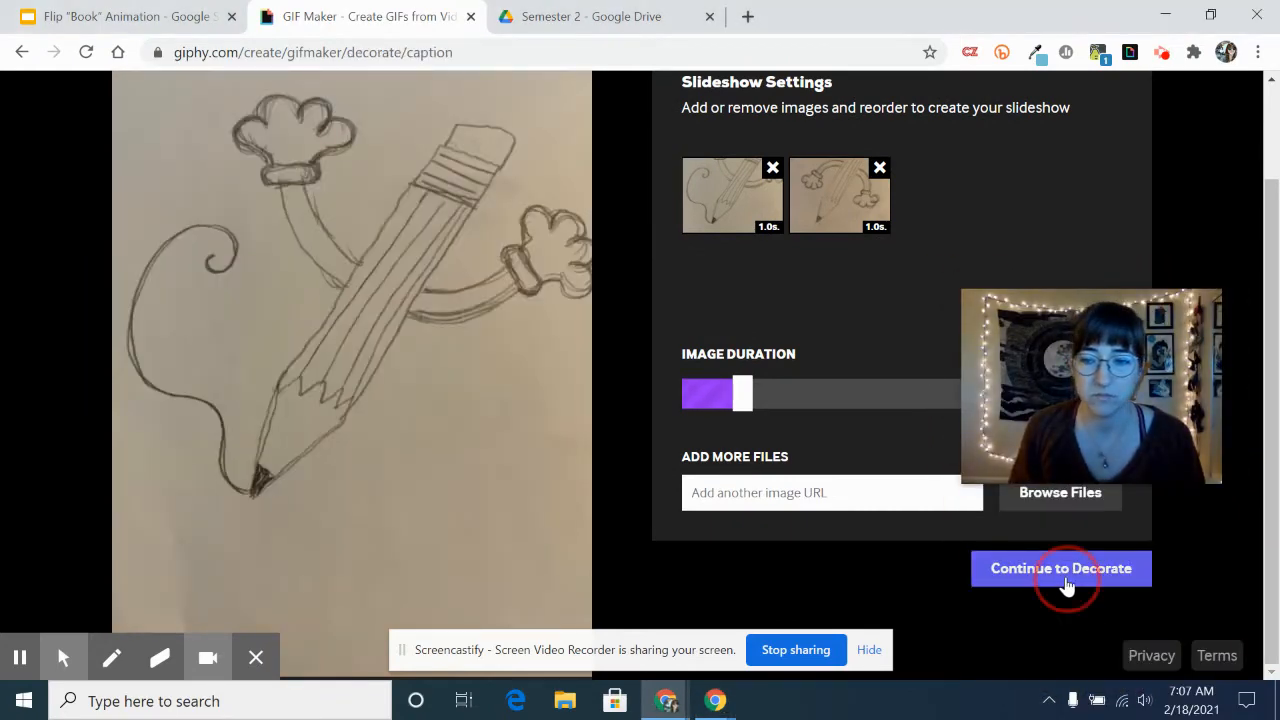
{"action": "left_click_drag", "start_coordinate": [1089, 322], "coordinate": [1133, 512]}
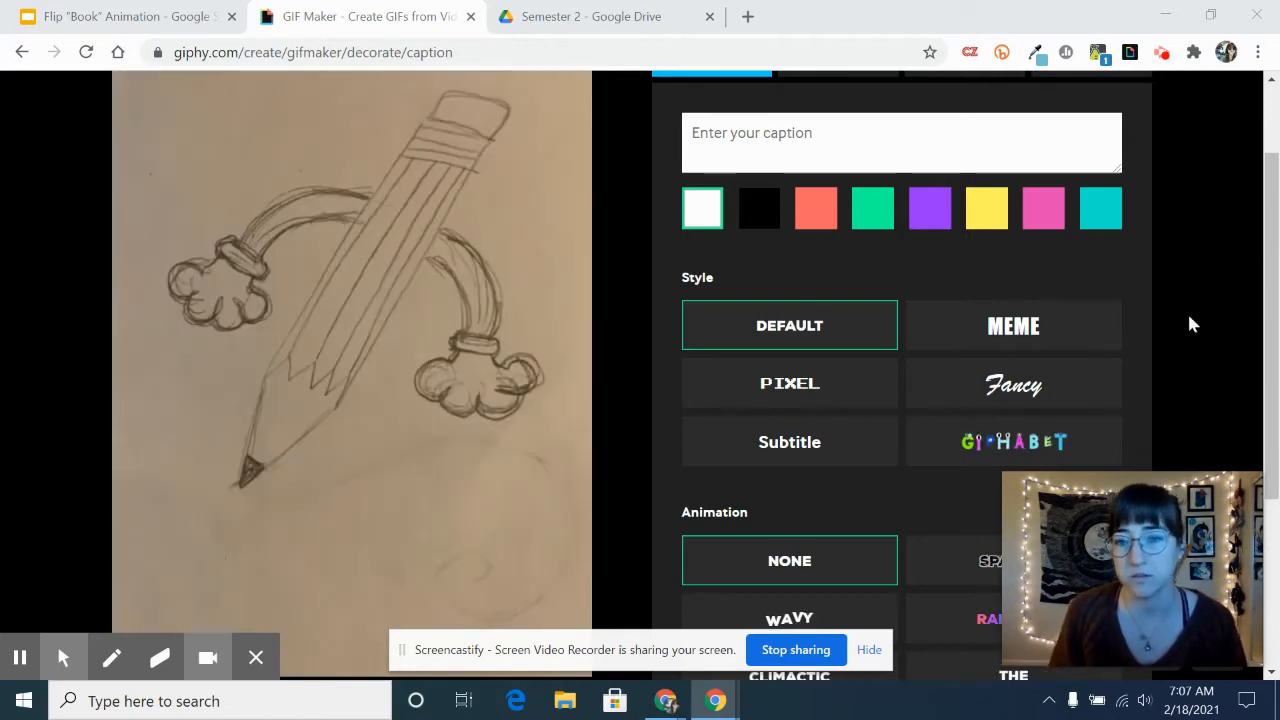
- Add the caption "WEEEEE" to the GIF with the Wavy text animation
{"action": "scroll", "coordinate": [1136, 315], "scroll_direction": "up", "scroll_amount": 1}
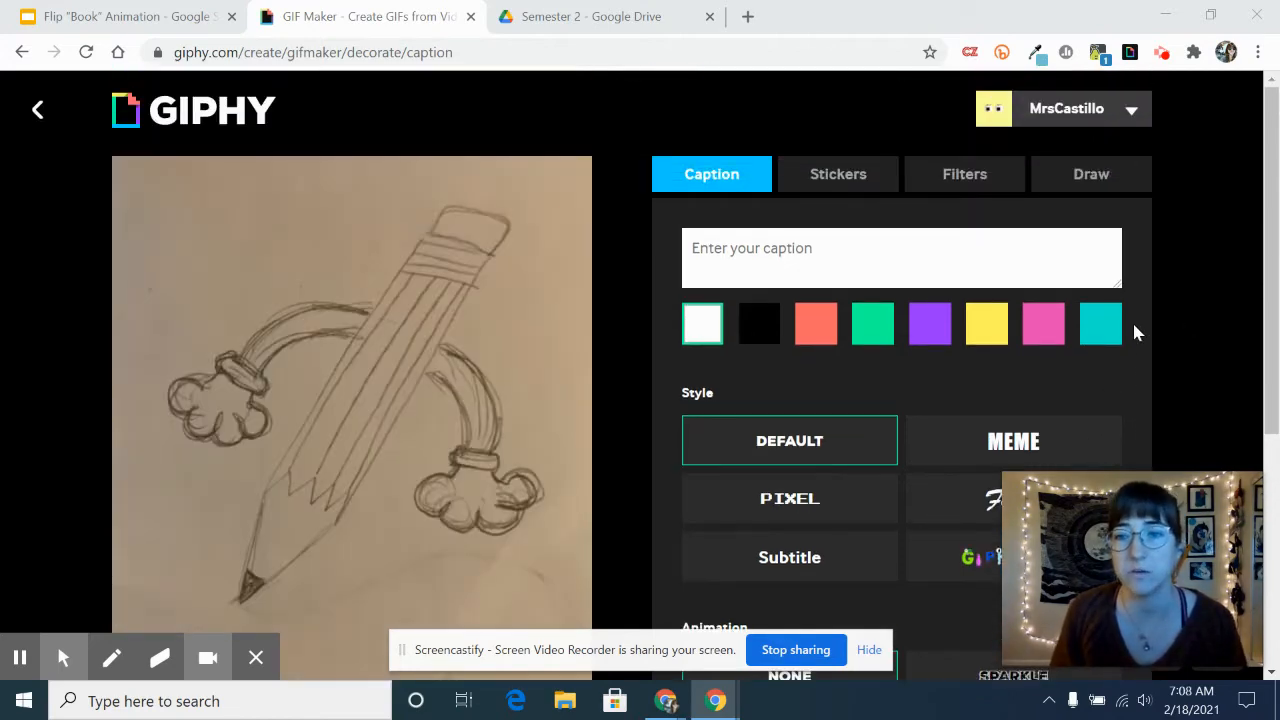
{"action": "scroll", "coordinate": [1134, 331], "scroll_direction": "down", "scroll_amount": 4}
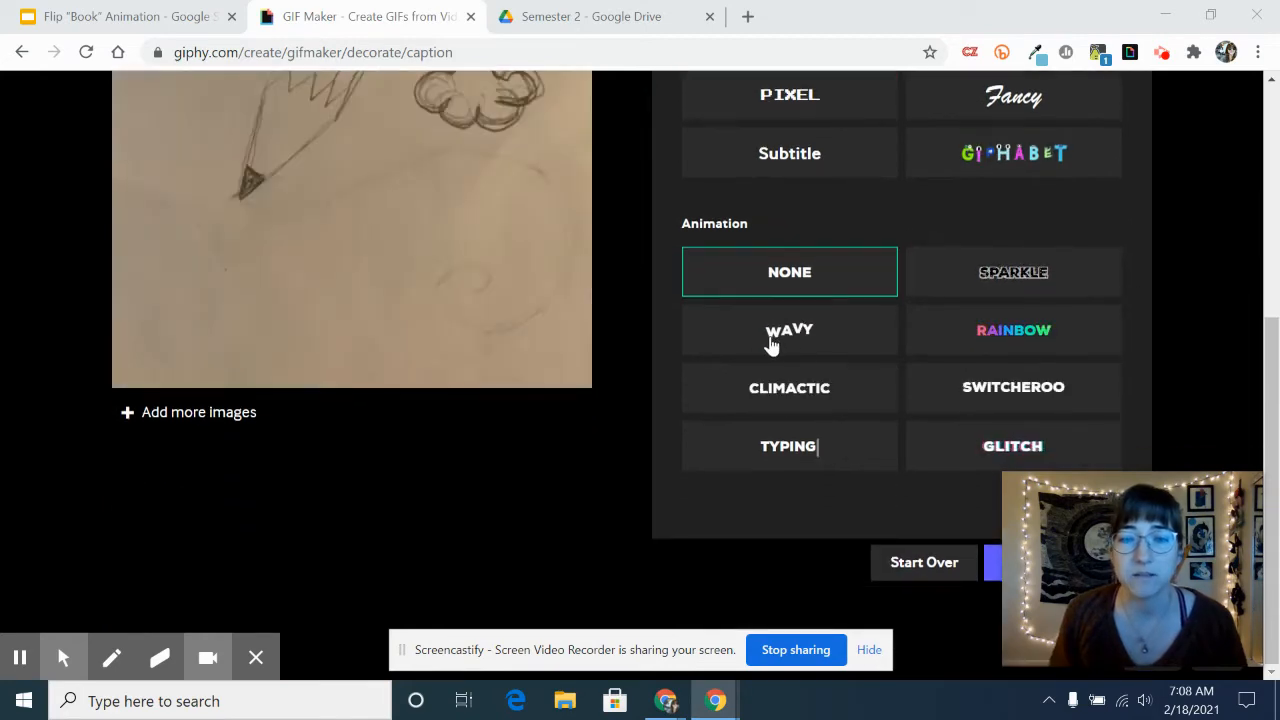
{"action": "left_click", "coordinate": [790, 338]}
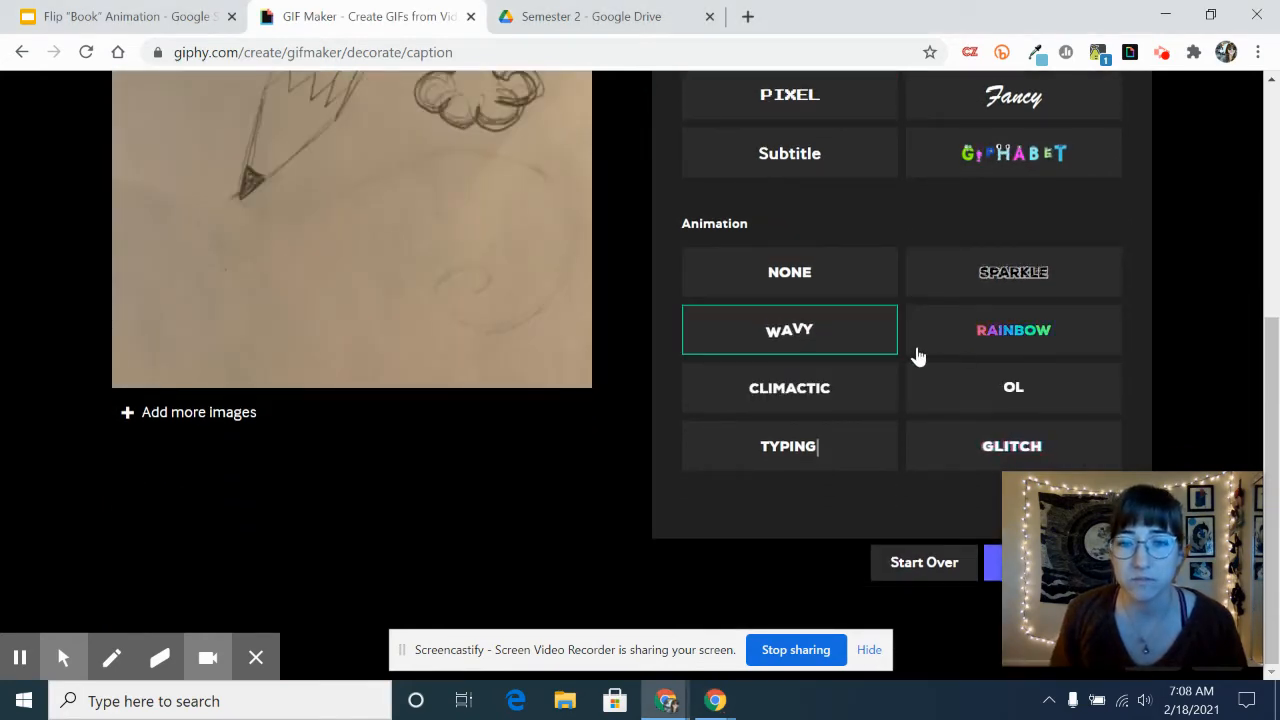
{"action": "scroll", "coordinate": [912, 357], "scroll_direction": "up", "scroll_amount": 3}
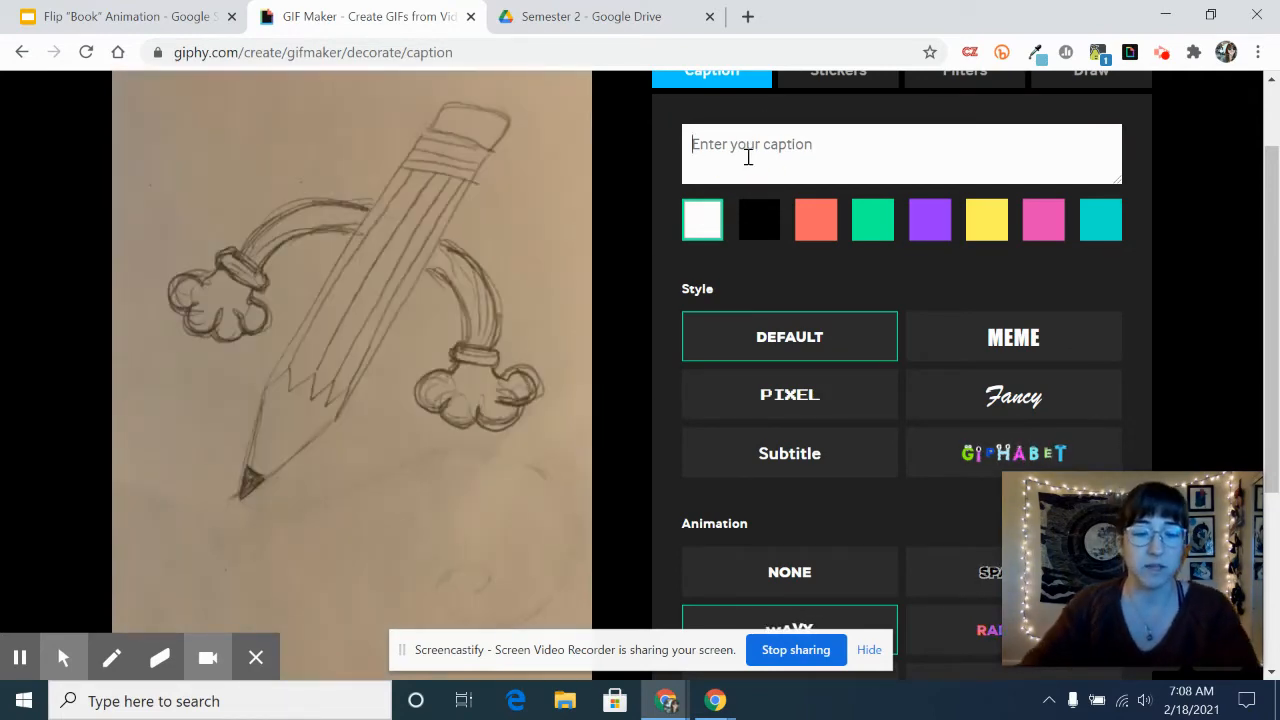
{"action": "type", "text": "EEEEE"}
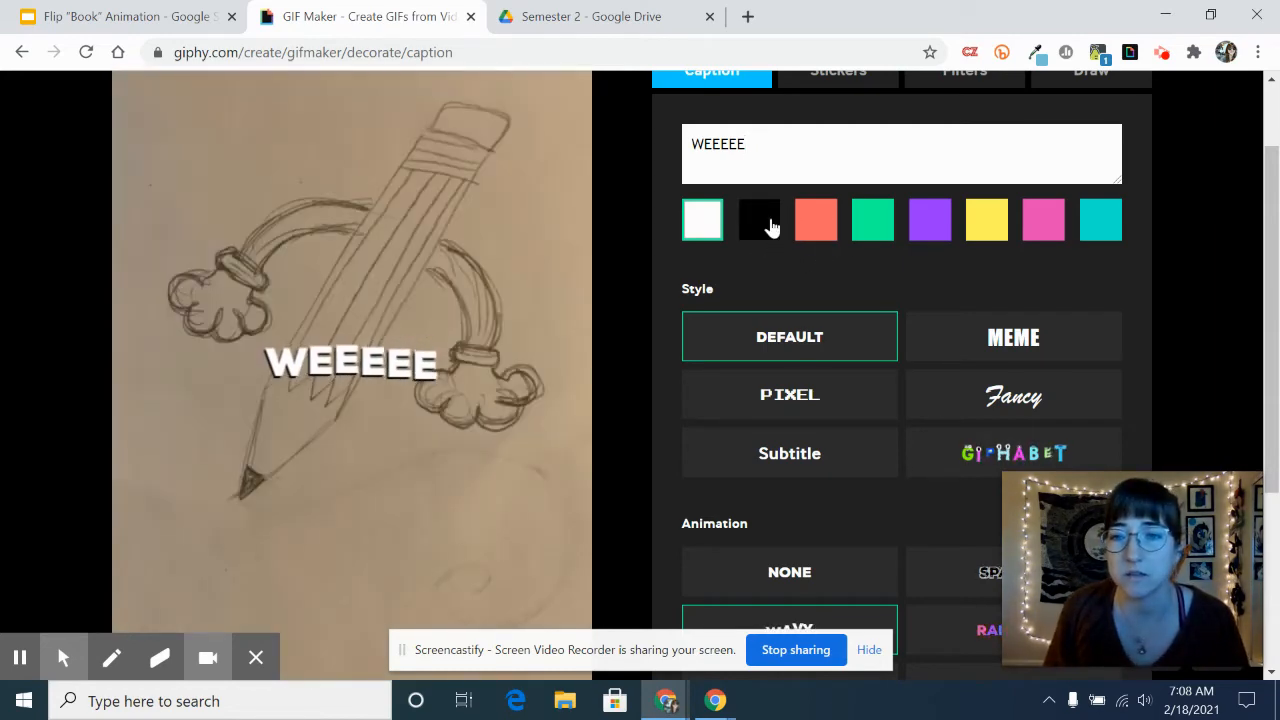
- Try green and purple for the caption text and settle on black
{"action": "left_click", "coordinate": [771, 228]}
{"action": "left_click", "coordinate": [871, 232]}
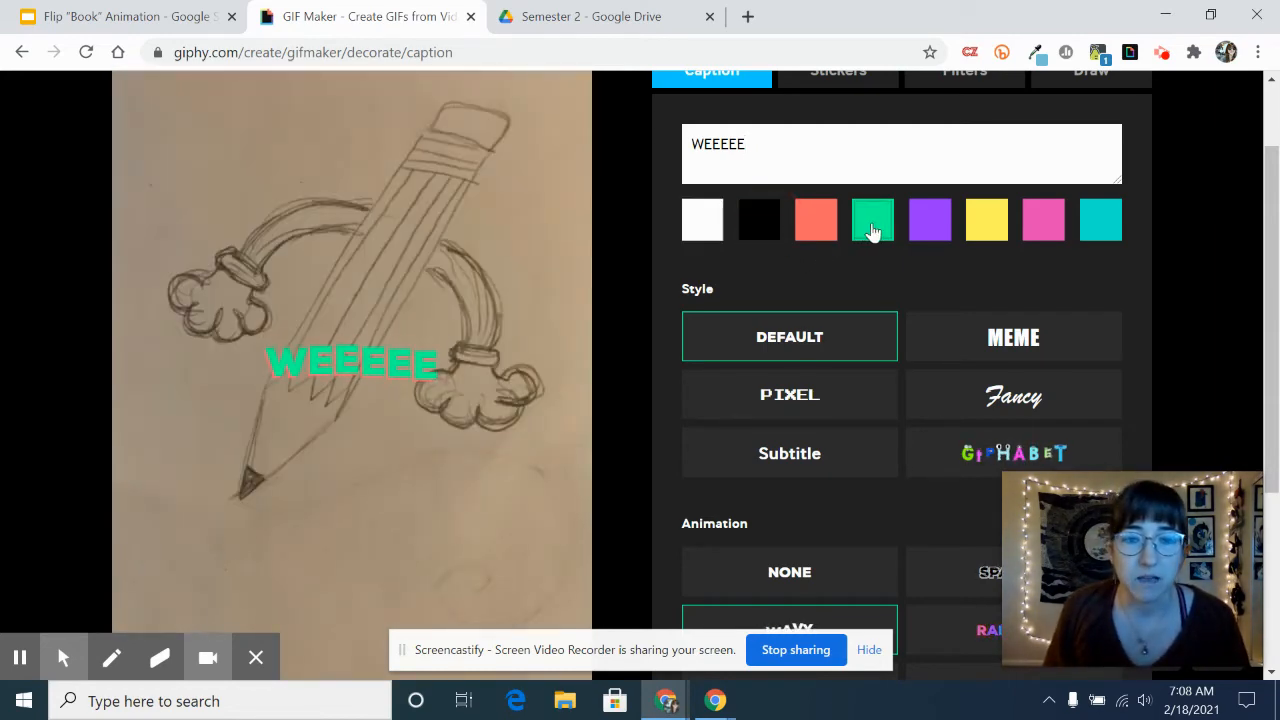
{"action": "left_click", "coordinate": [922, 228]}
{"action": "left_click", "coordinate": [757, 228]}
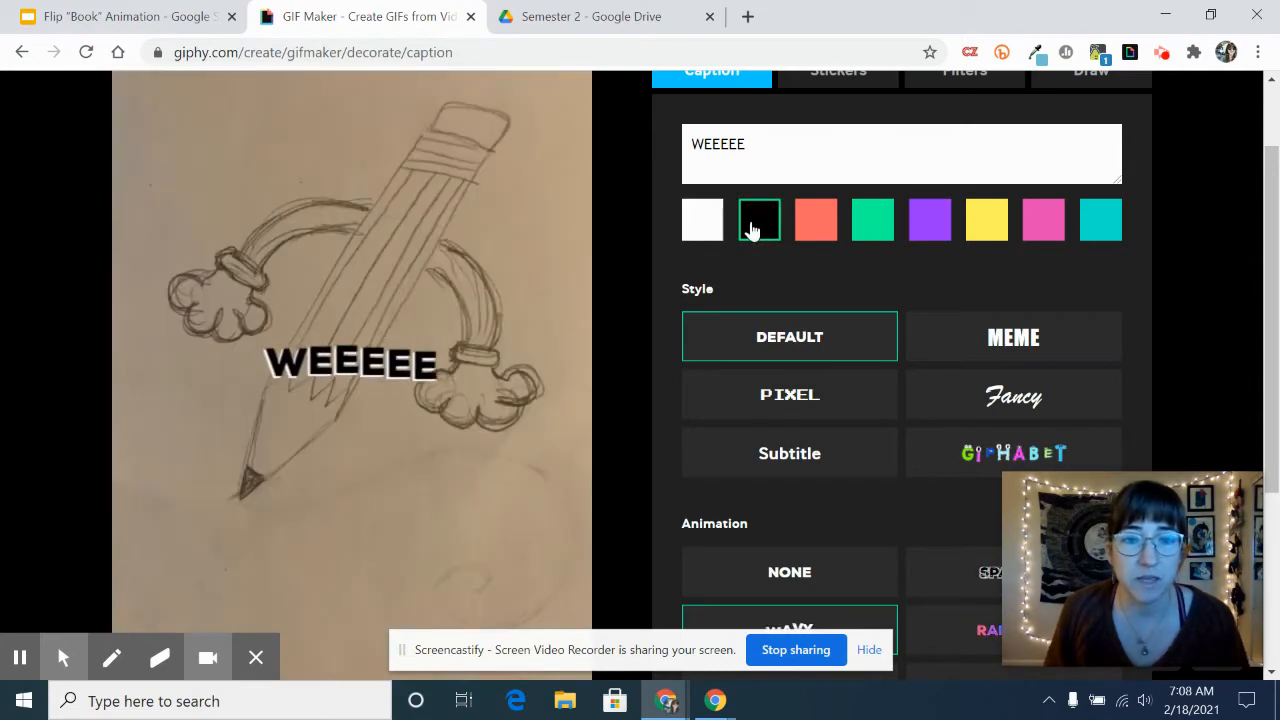
- Move the "WEEEEE" caption to the empty area below and right of the pencil tip and enlarge it
{"action": "scroll", "coordinate": [600, 383], "scroll_direction": "down", "scroll_amount": 1}
{"action": "left_click", "coordinate": [386, 277]}
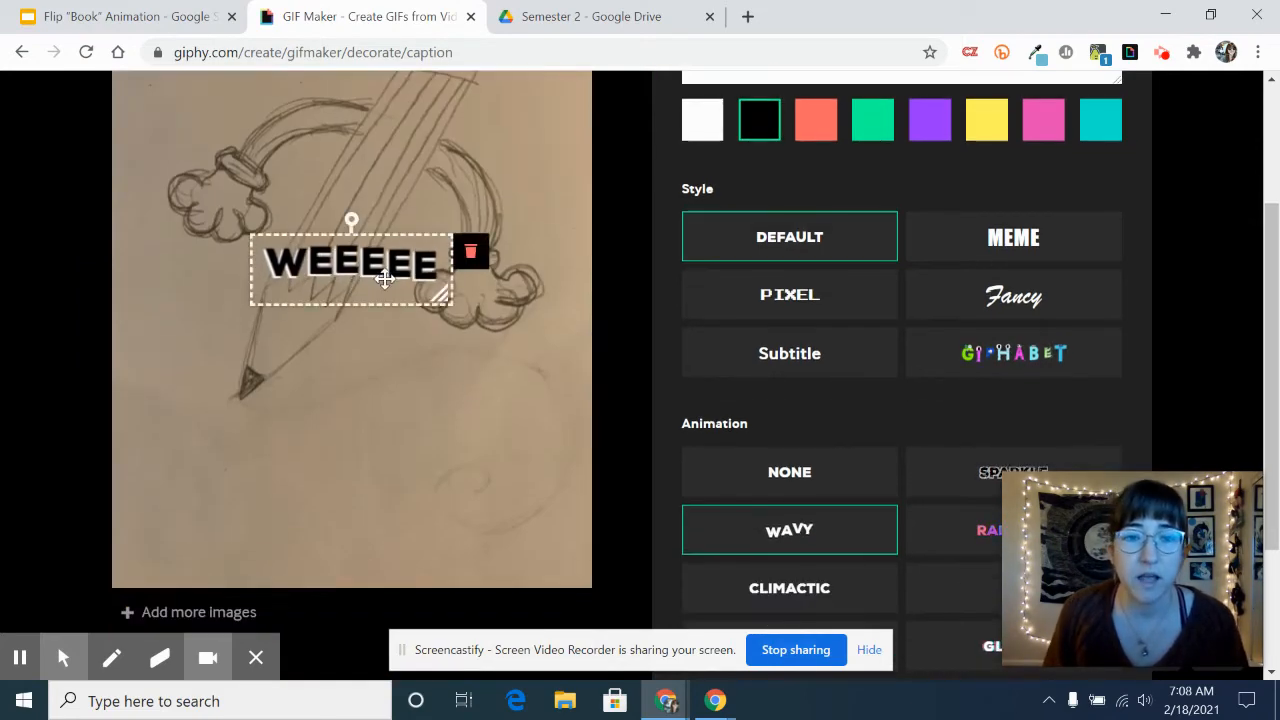
{"action": "left_click_drag", "start_coordinate": [386, 277], "coordinate": [447, 422]}
{"action": "left_click_drag", "start_coordinate": [495, 461], "coordinate": [533, 504]}
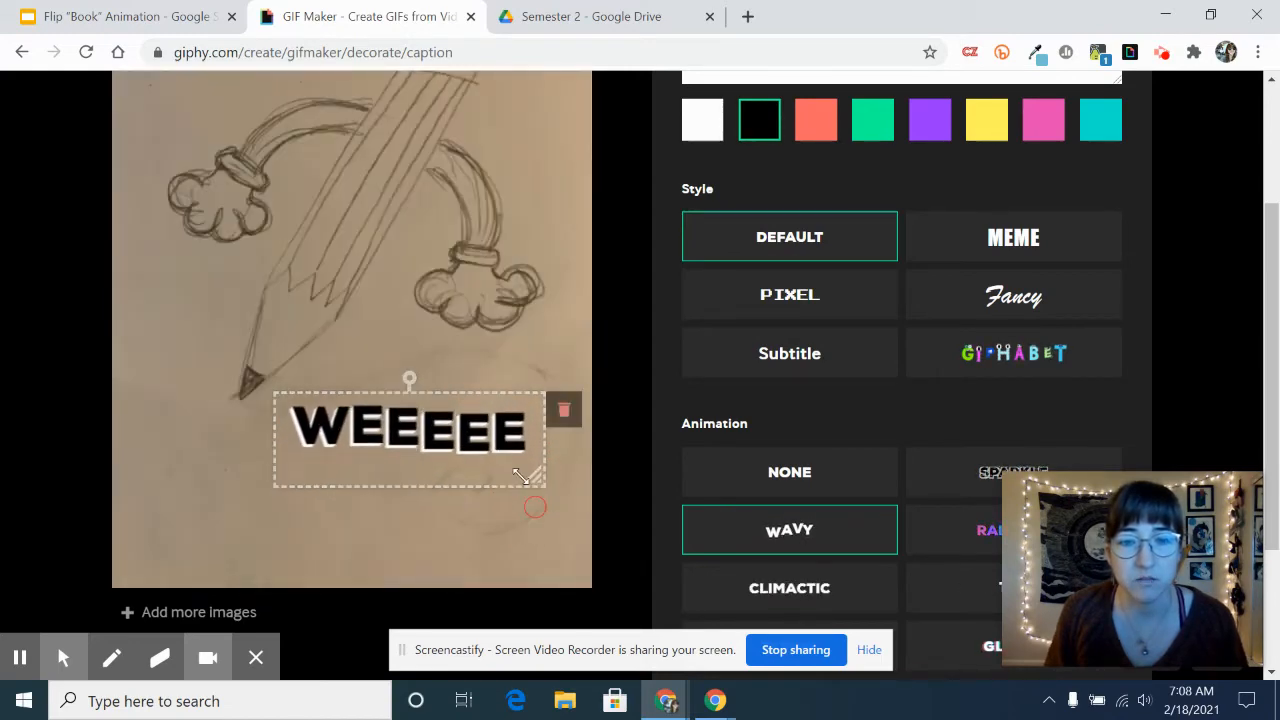
{"action": "left_click_drag", "start_coordinate": [493, 407], "coordinate": [496, 438]}
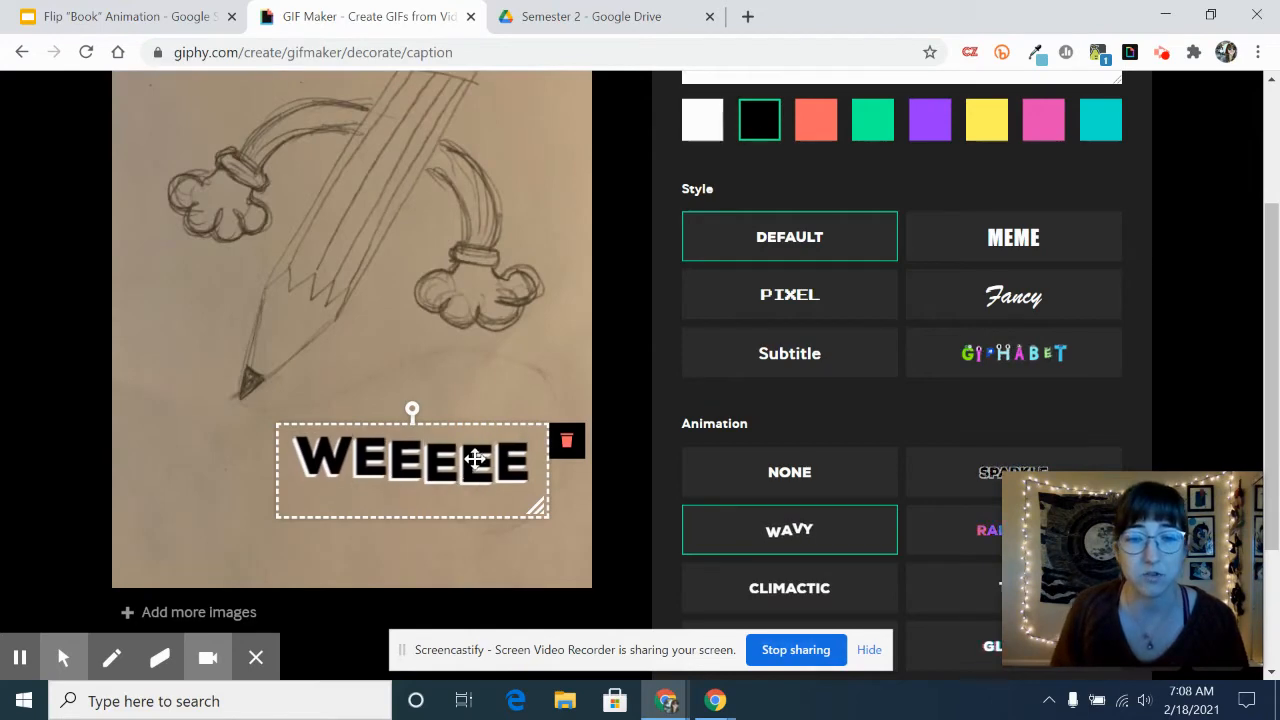
{"action": "mouse_move", "coordinate": [474, 458]}
{"action": "left_mouse_down"}
{"action": "mouse_move", "coordinate": [448, 465]}
{"action": "mouse_move", "coordinate": [477, 456]}
{"action": "mouse_move", "coordinate": [481, 467]}
{"action": "left_mouse_up"}
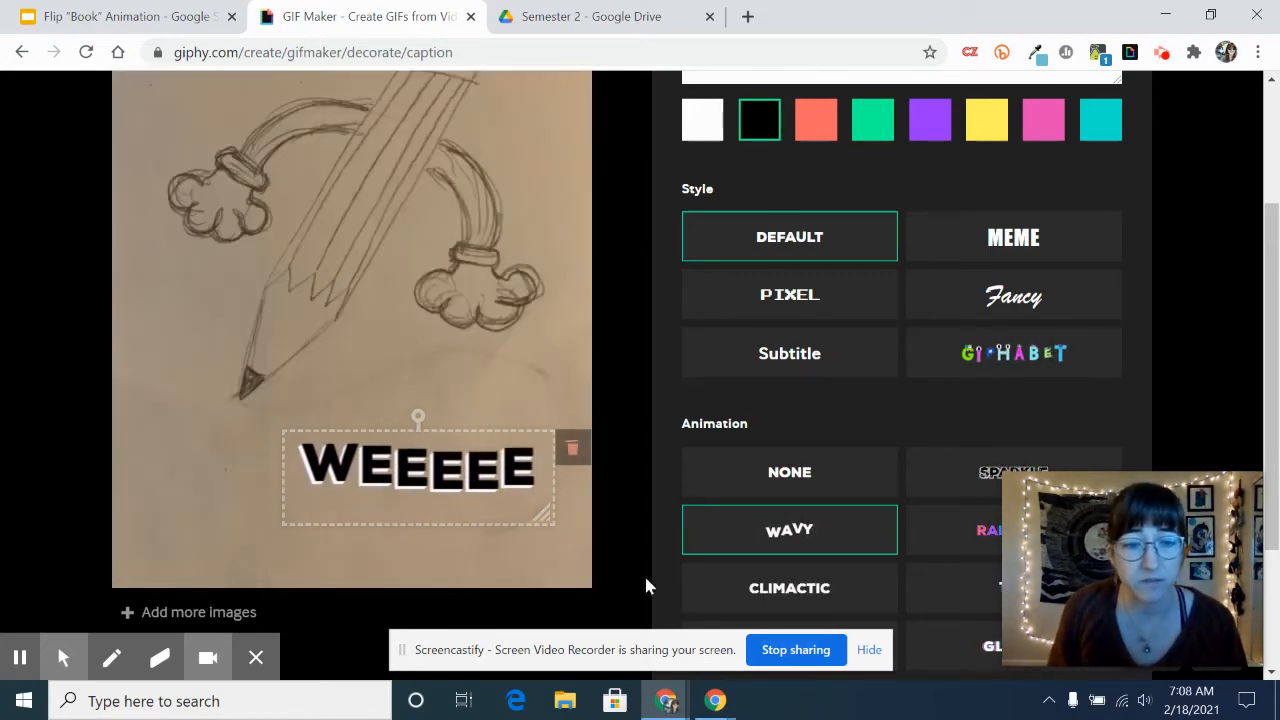
- Add the teal and yellow hearts sticker to the GIF and move it to the empty area above the pencil's left arm
{"action": "scroll", "coordinate": [968, 427], "scroll_direction": "up", "scroll_amount": 2}
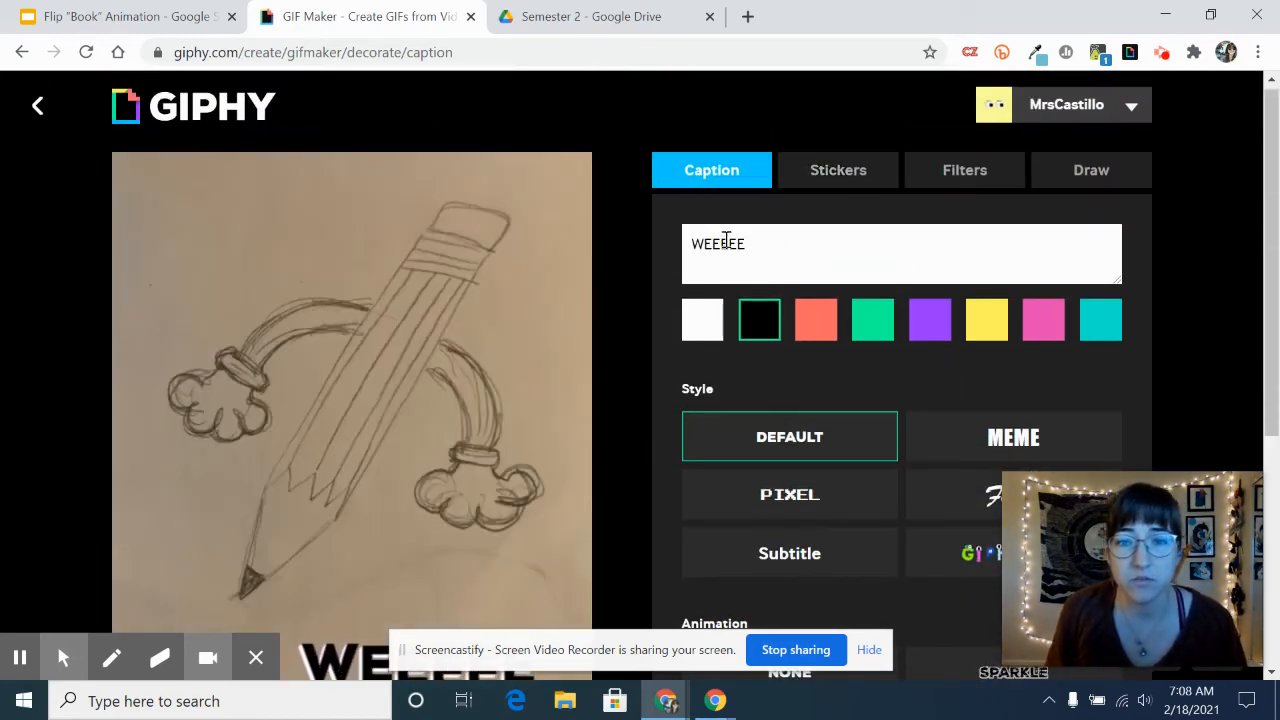
{"action": "left_click", "coordinate": [838, 168]}
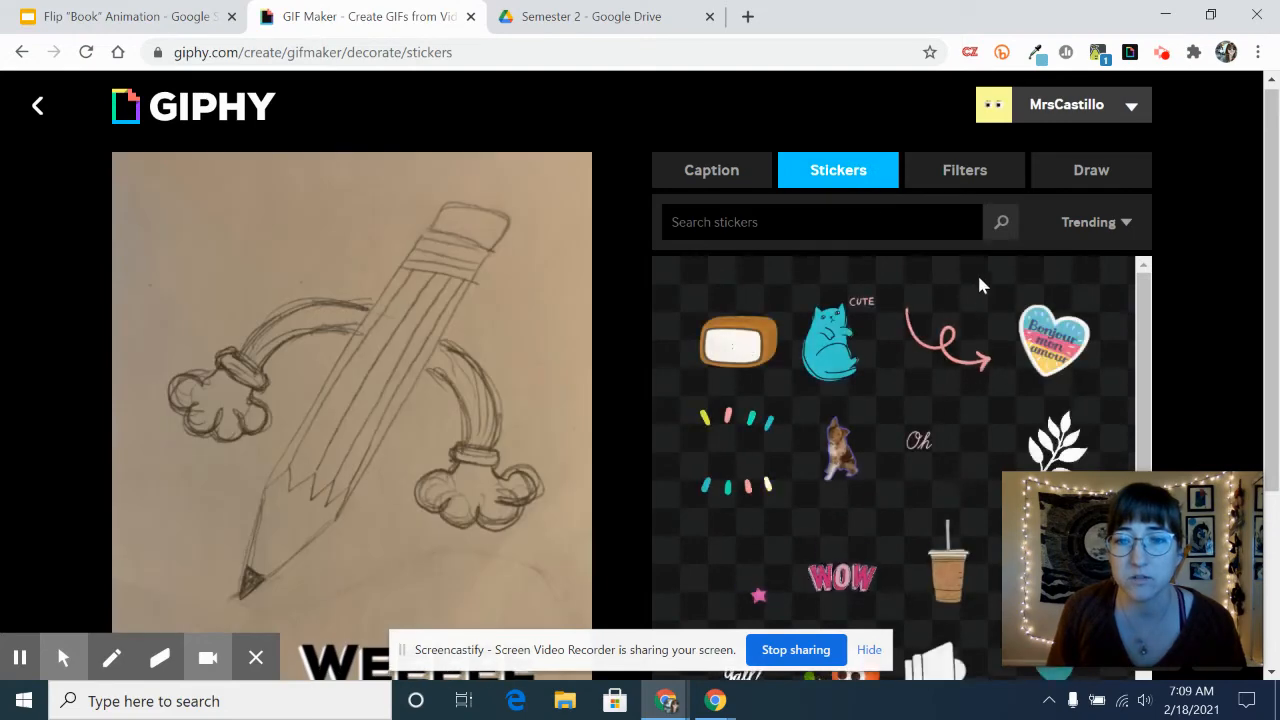
{"action": "scroll", "coordinate": [997, 307], "scroll_direction": "down", "scroll_amount": 1}
{"action": "scroll", "coordinate": [995, 357], "scroll_direction": "down", "scroll_amount": 1}
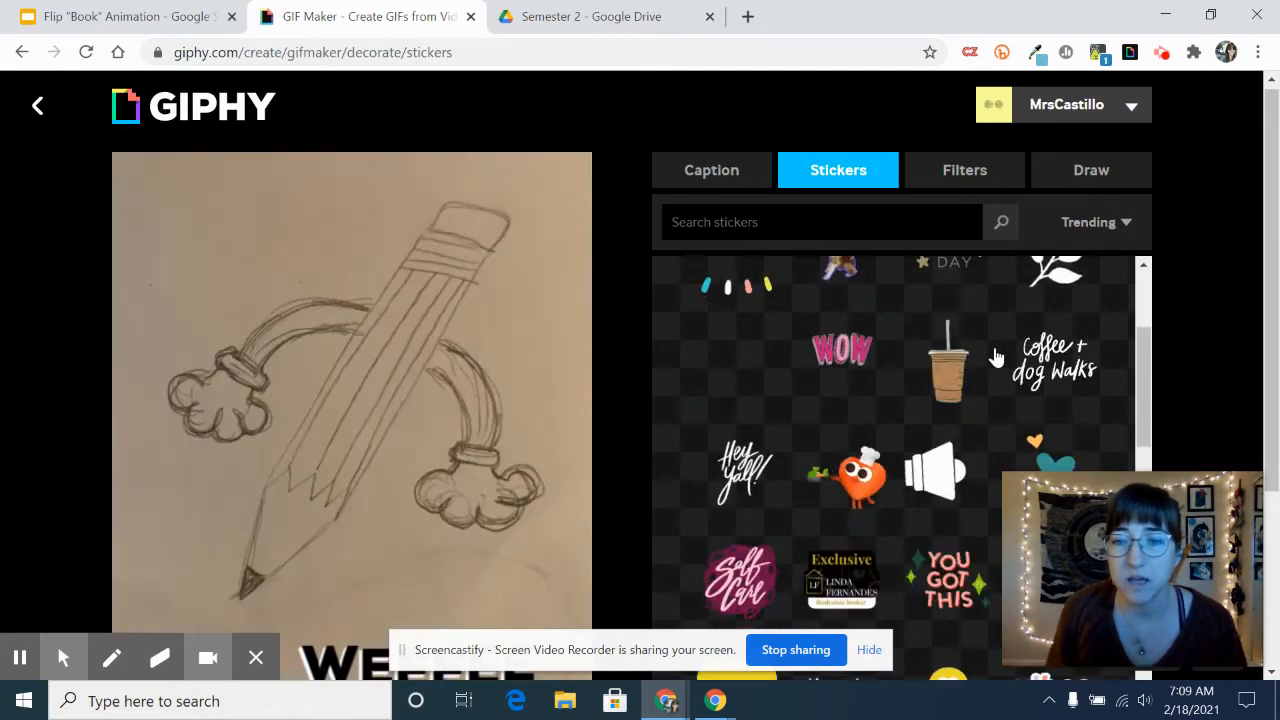
{"action": "scroll", "coordinate": [993, 358], "scroll_direction": "down", "scroll_amount": 2}
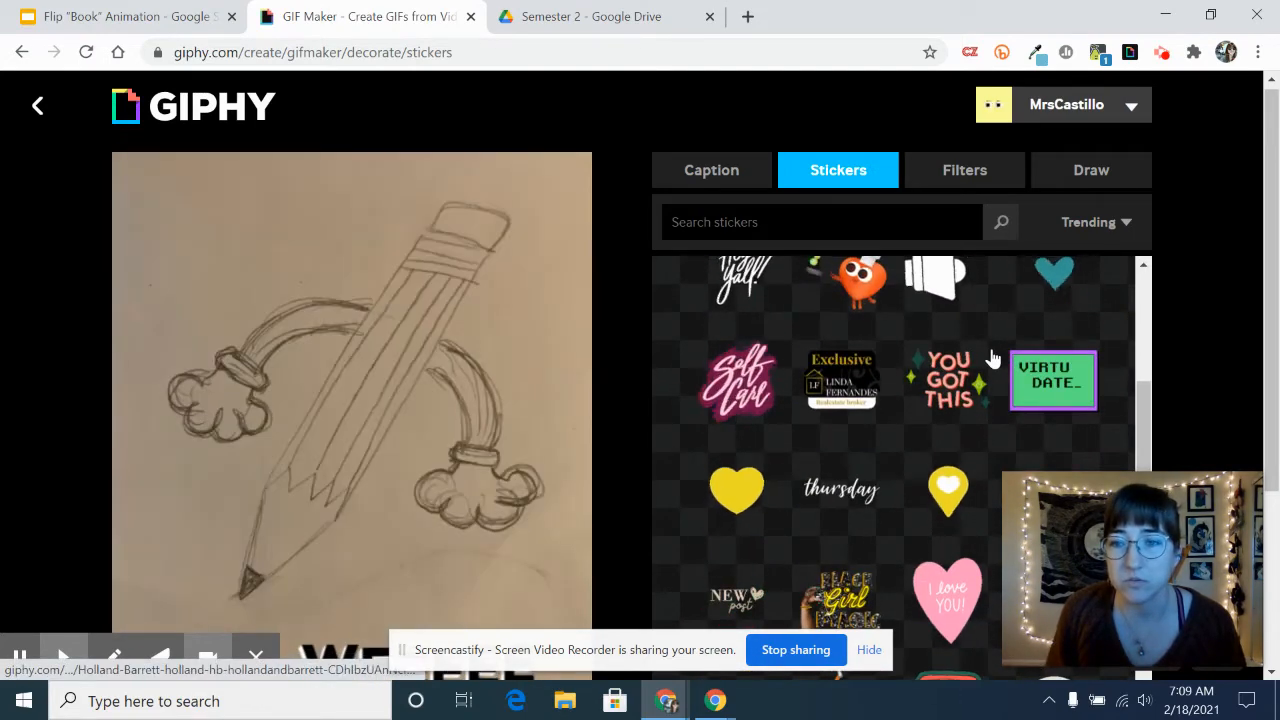
{"action": "scroll", "coordinate": [1020, 365], "scroll_direction": "up", "scroll_amount": 1}
{"action": "scroll", "coordinate": [1044, 372], "scroll_direction": "up", "scroll_amount": 2}
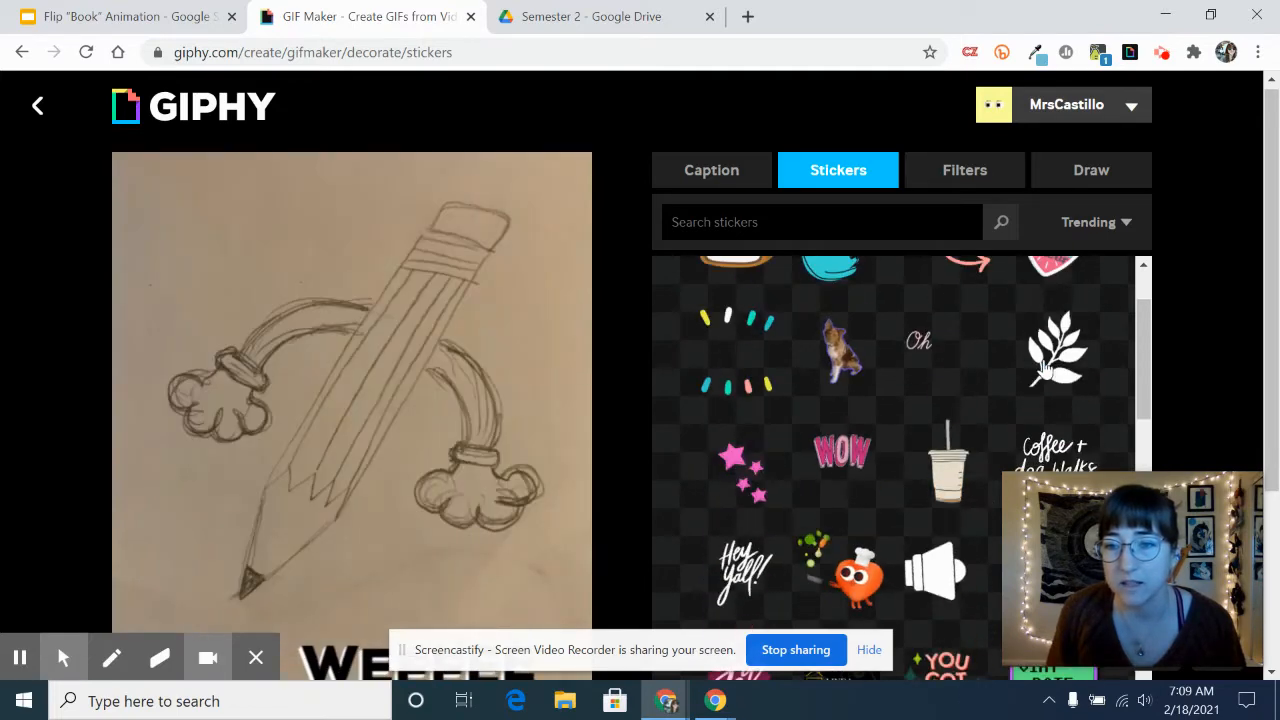
{"action": "scroll", "coordinate": [1044, 372], "scroll_direction": "down", "scroll_amount": 2}
{"action": "left_click", "coordinate": [1050, 370]}
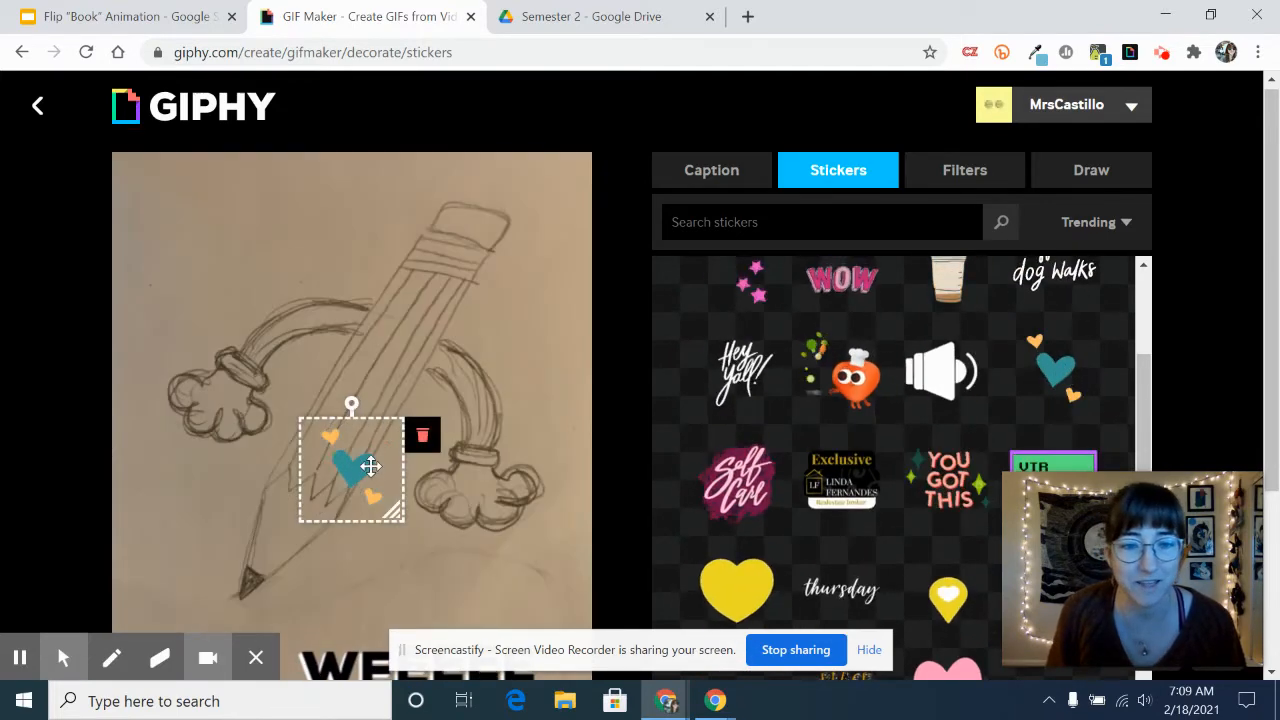
{"action": "mouse_move", "coordinate": [366, 463]}
{"action": "left_mouse_down"}
{"action": "mouse_move", "coordinate": [214, 251]}
{"action": "mouse_move", "coordinate": [220, 240]}
{"action": "left_mouse_up"}
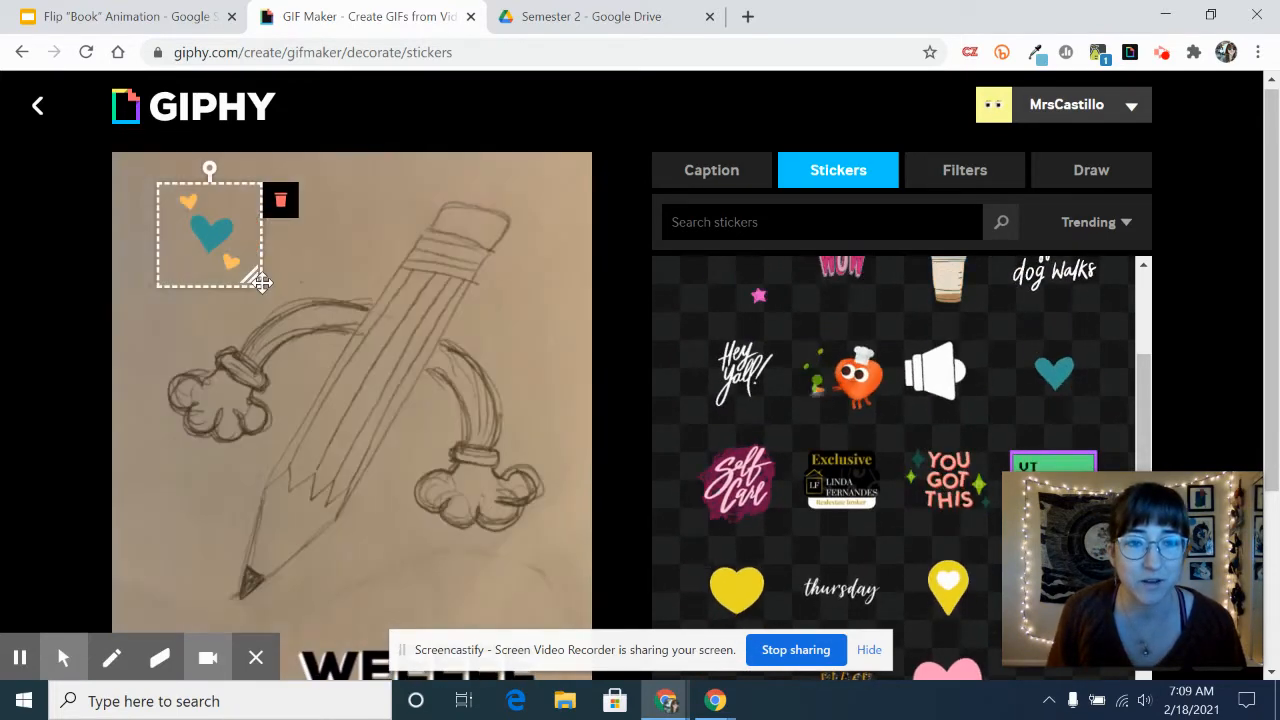
- Tilt the hearts sticker counterclockwise, enlarge it slightly and delete it from the GIF
{"action": "left_click_drag", "start_coordinate": [208, 170], "coordinate": [193, 177]}
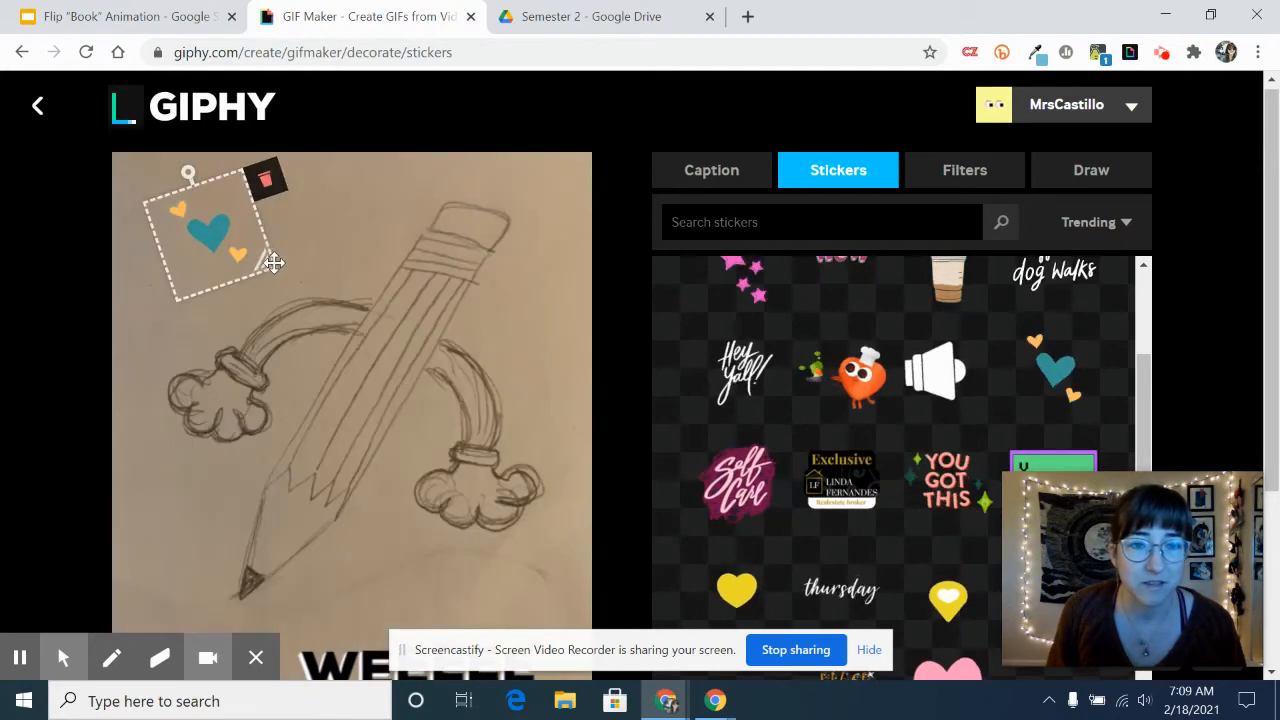
{"action": "left_click_drag", "start_coordinate": [269, 262], "coordinate": [289, 278]}
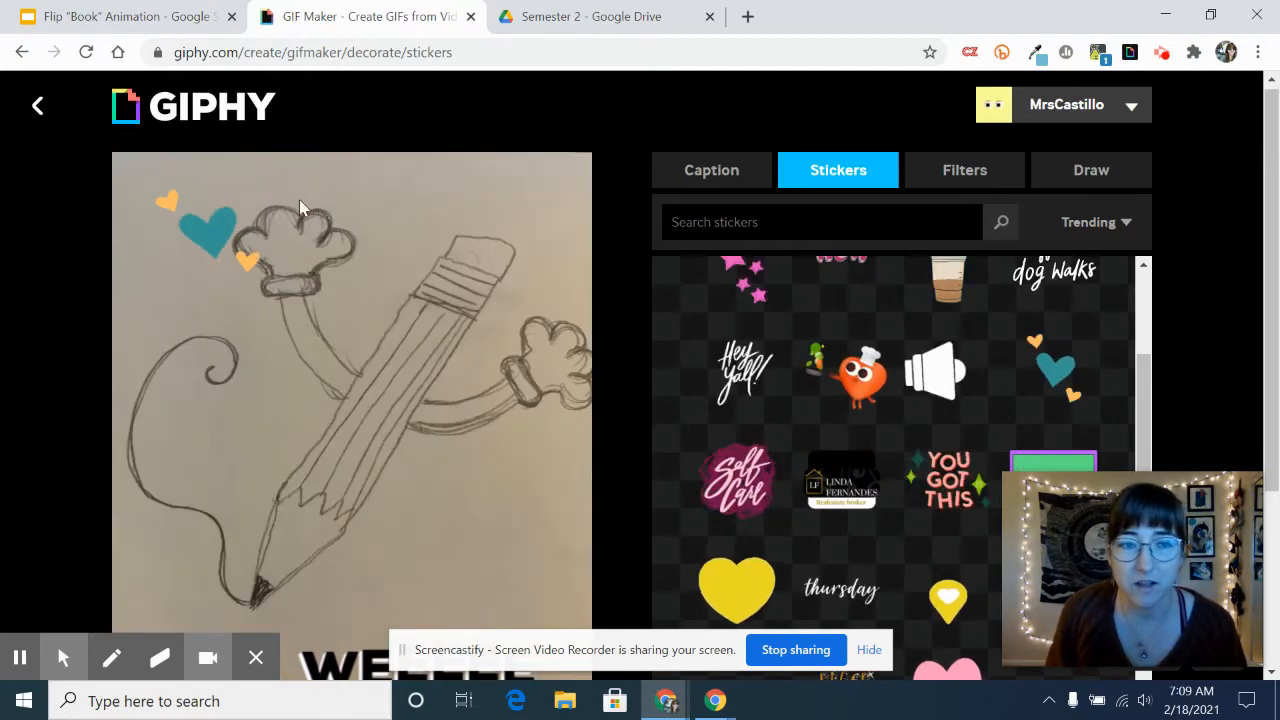
{"action": "left_click", "coordinate": [274, 164]}
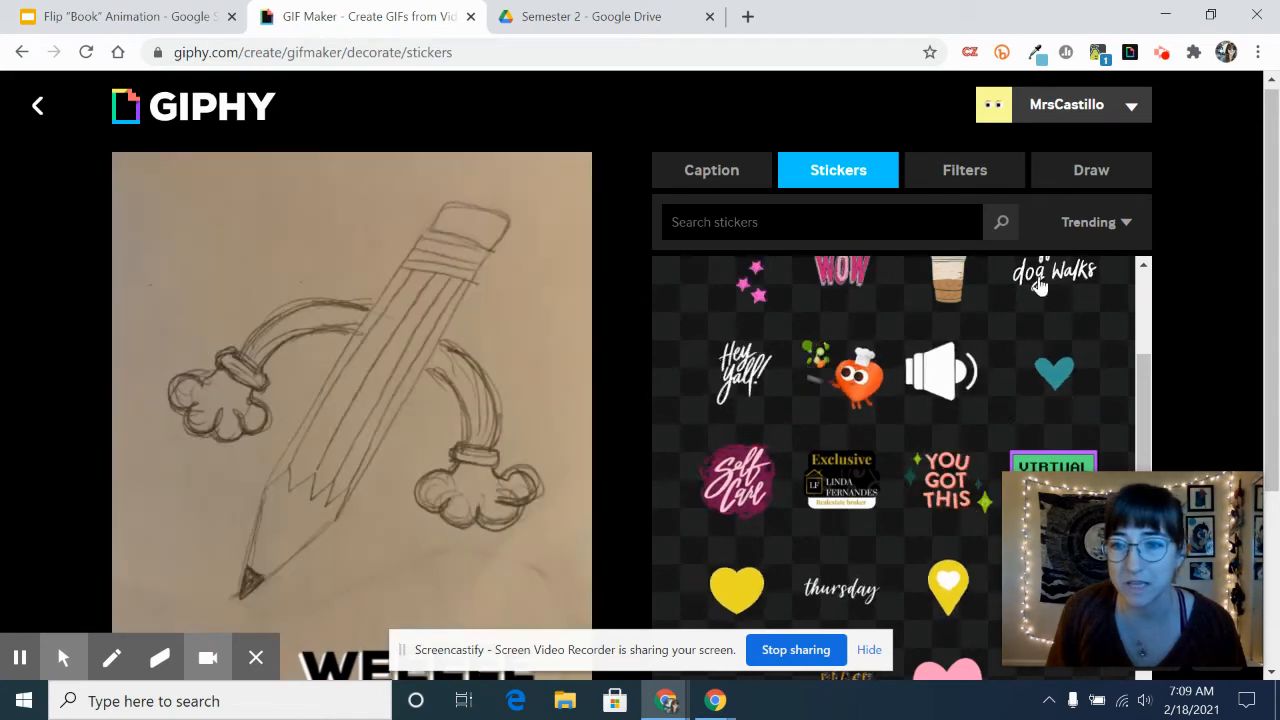
- Look through the remaining stickers, the filters and the drawing options, and return to the caption settings
{"action": "scroll", "coordinate": [1000, 330], "scroll_direction": "down", "scroll_amount": 3}
{"action": "scroll", "coordinate": [955, 375], "scroll_direction": "down", "scroll_amount": 3}
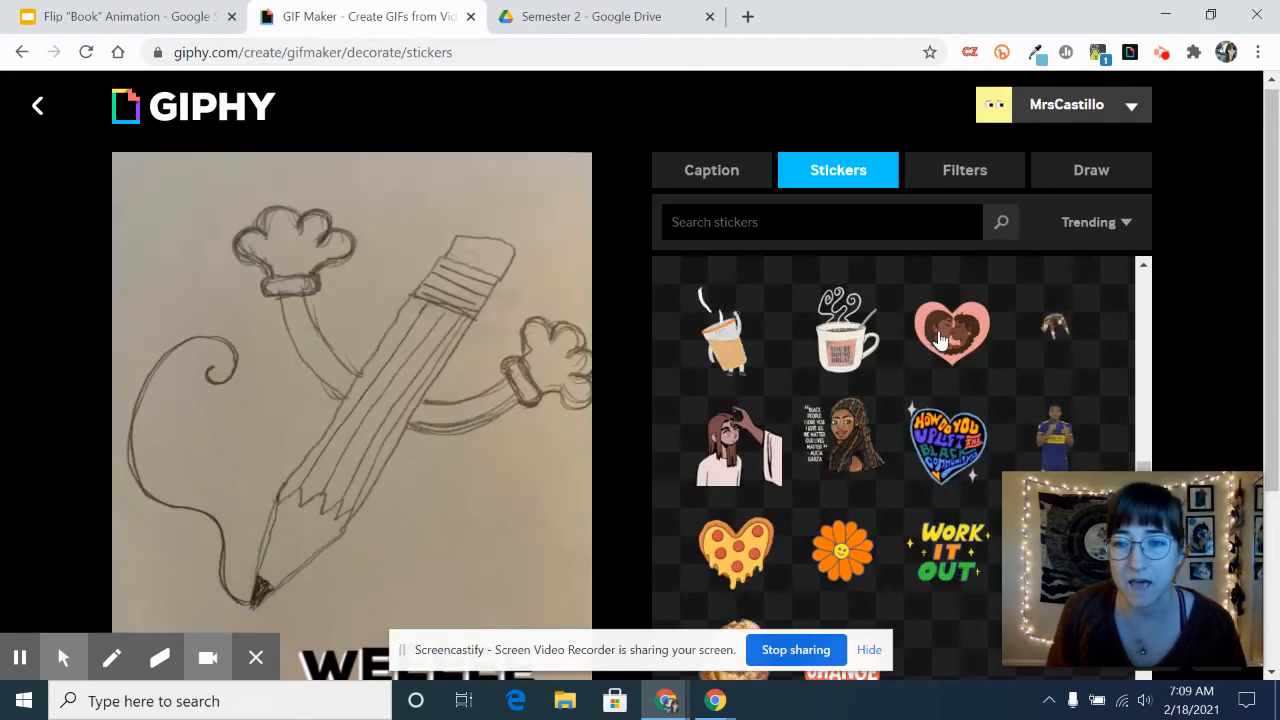
{"action": "scroll", "coordinate": [940, 345], "scroll_direction": "down", "scroll_amount": 3}
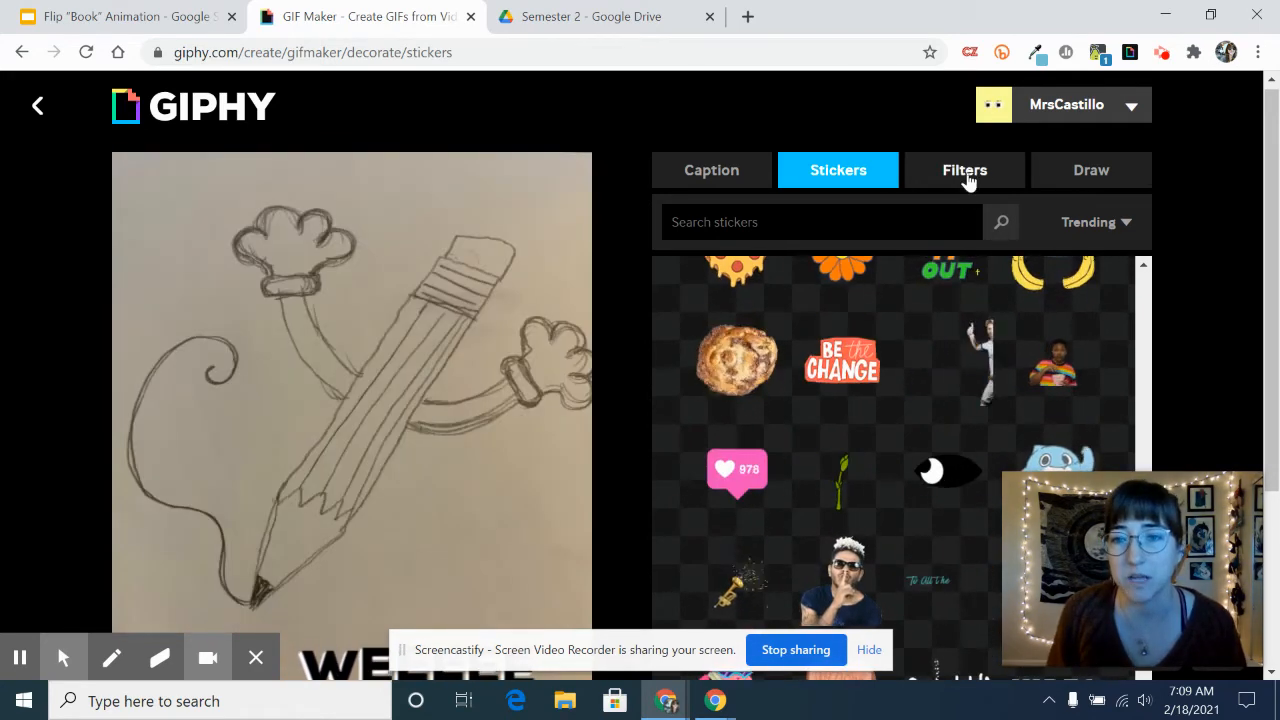
{"action": "left_click", "coordinate": [960, 172]}
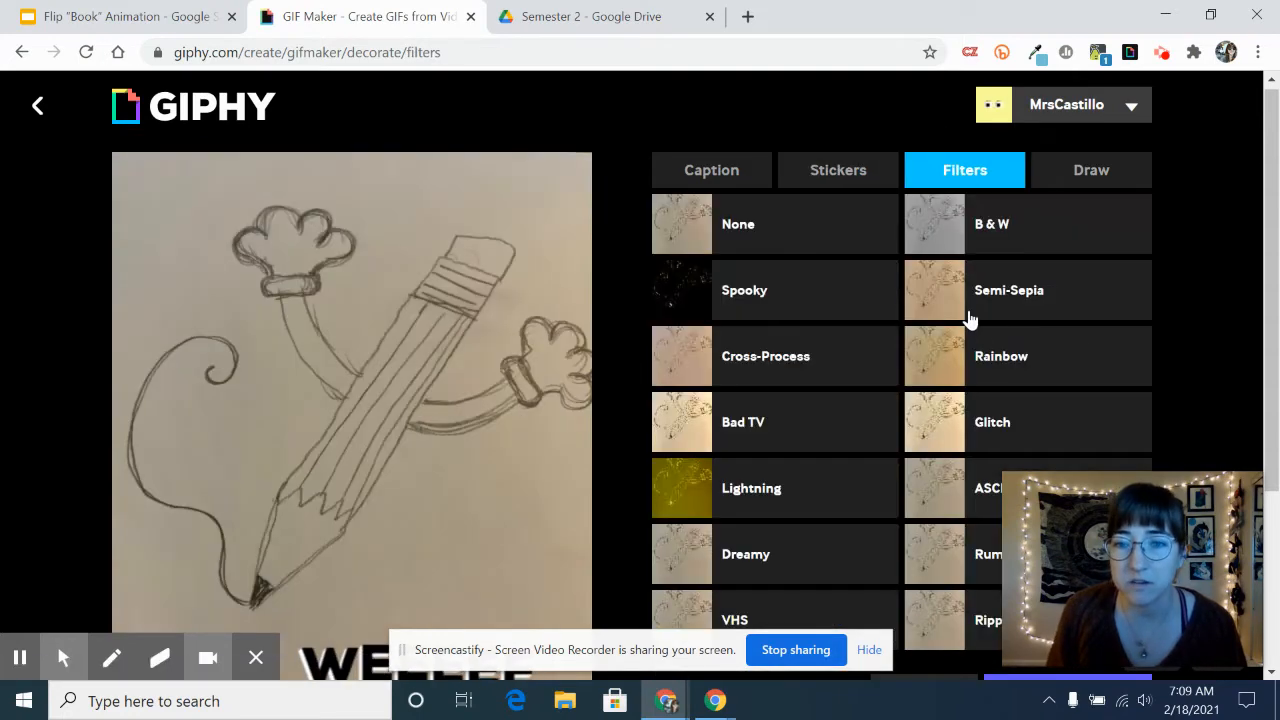
{"action": "scroll", "coordinate": [940, 320], "scroll_direction": "down", "scroll_amount": 3}
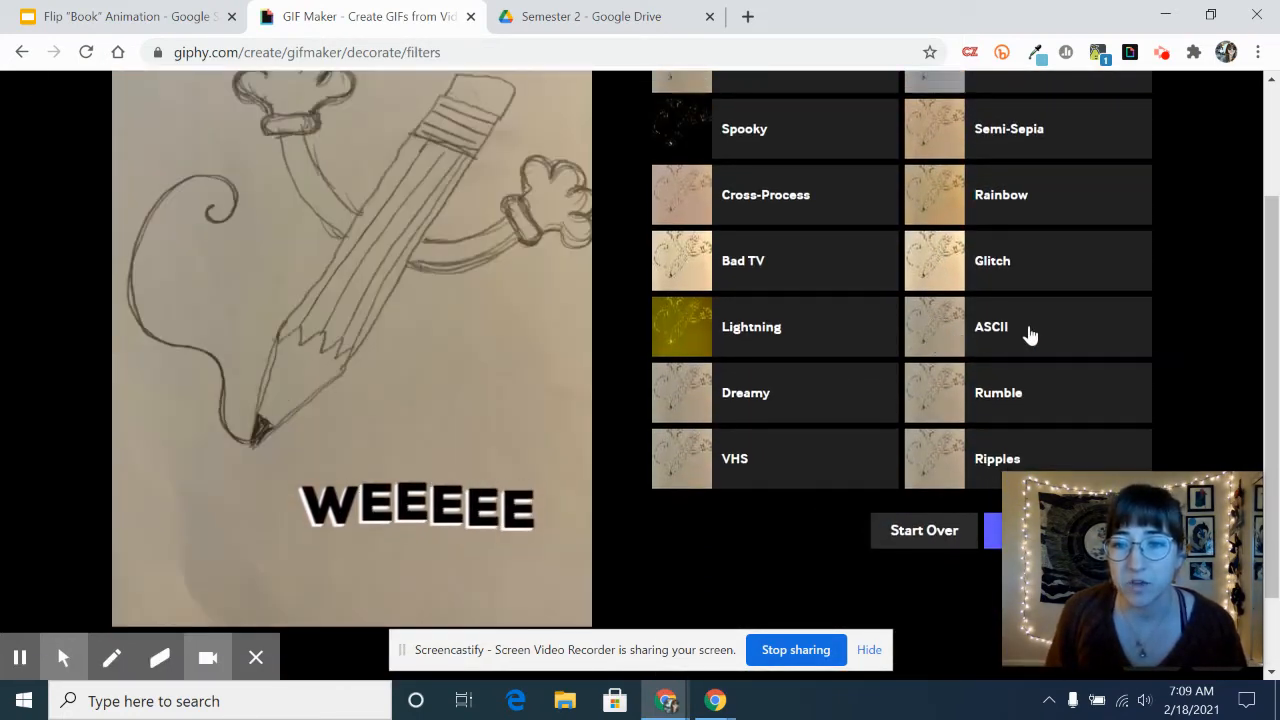
{"action": "scroll", "coordinate": [1030, 332], "scroll_direction": "up", "scroll_amount": 3}
{"action": "left_click", "coordinate": [1115, 186]}
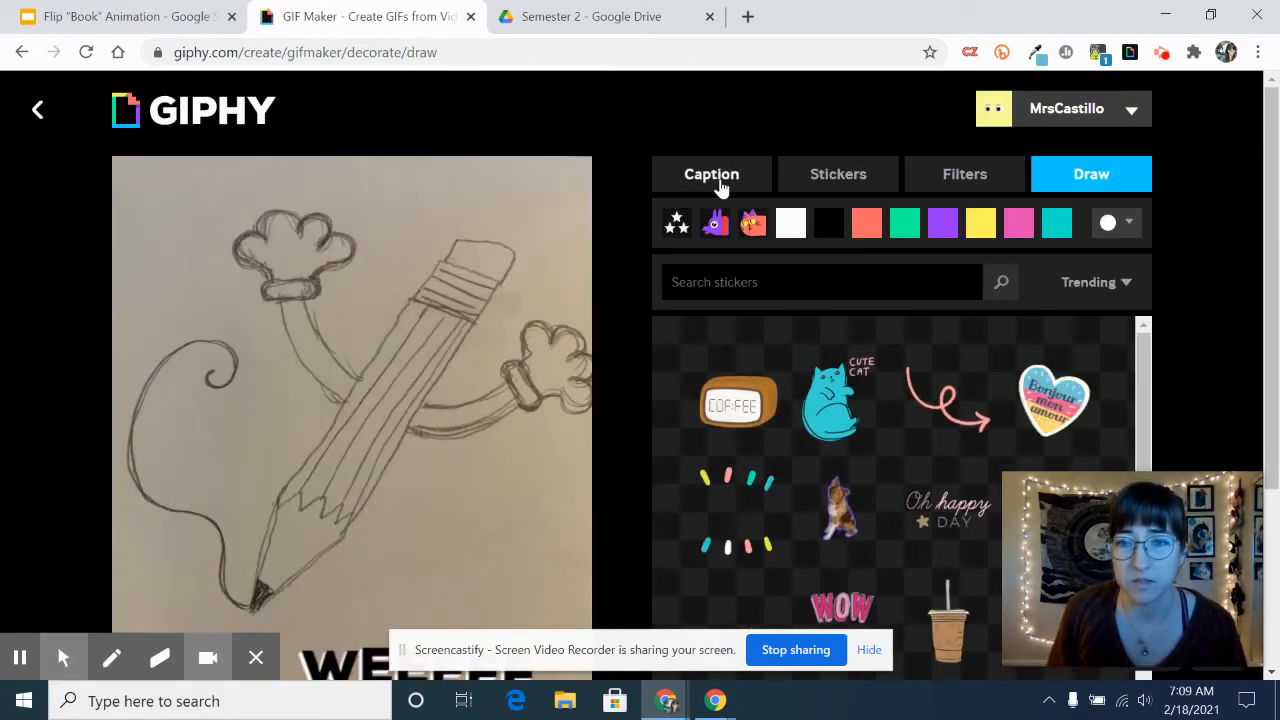
{"action": "left_click", "coordinate": [720, 182]}
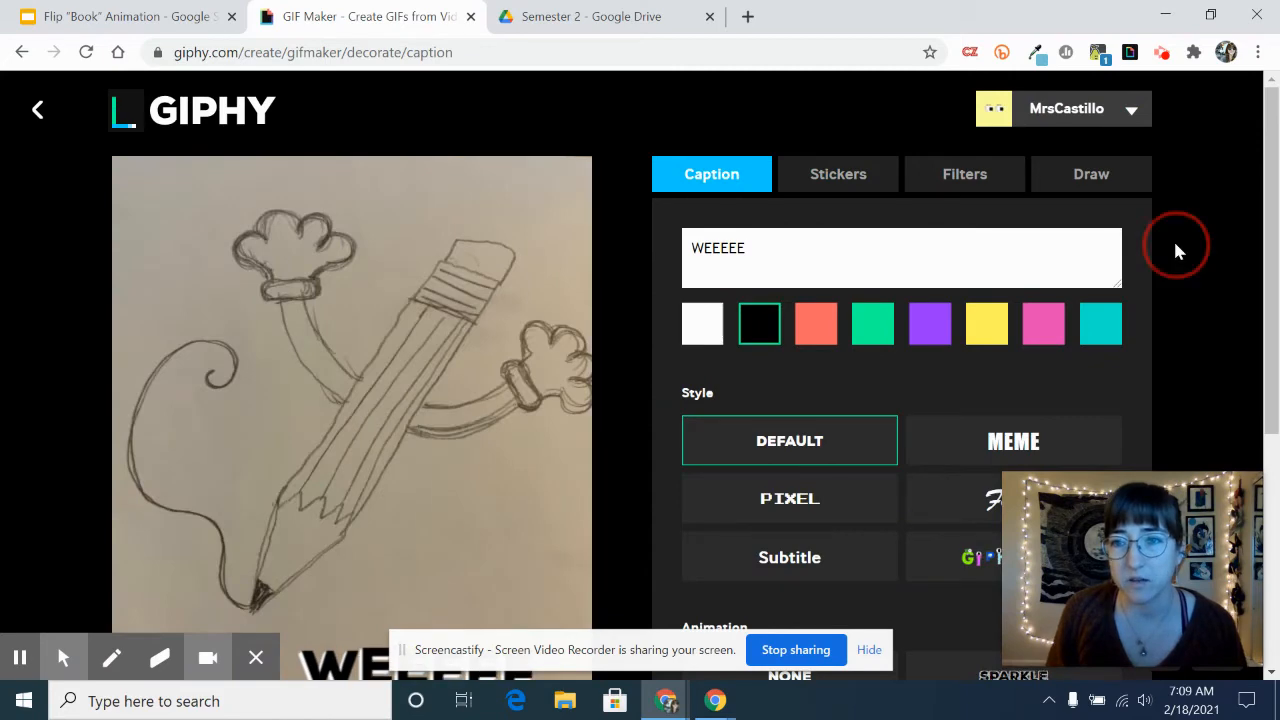
- Keep the current decorations and continue to the GIF's upload stage
{"action": "scroll", "coordinate": [594, 323], "scroll_direction": "down", "scroll_amount": 2}
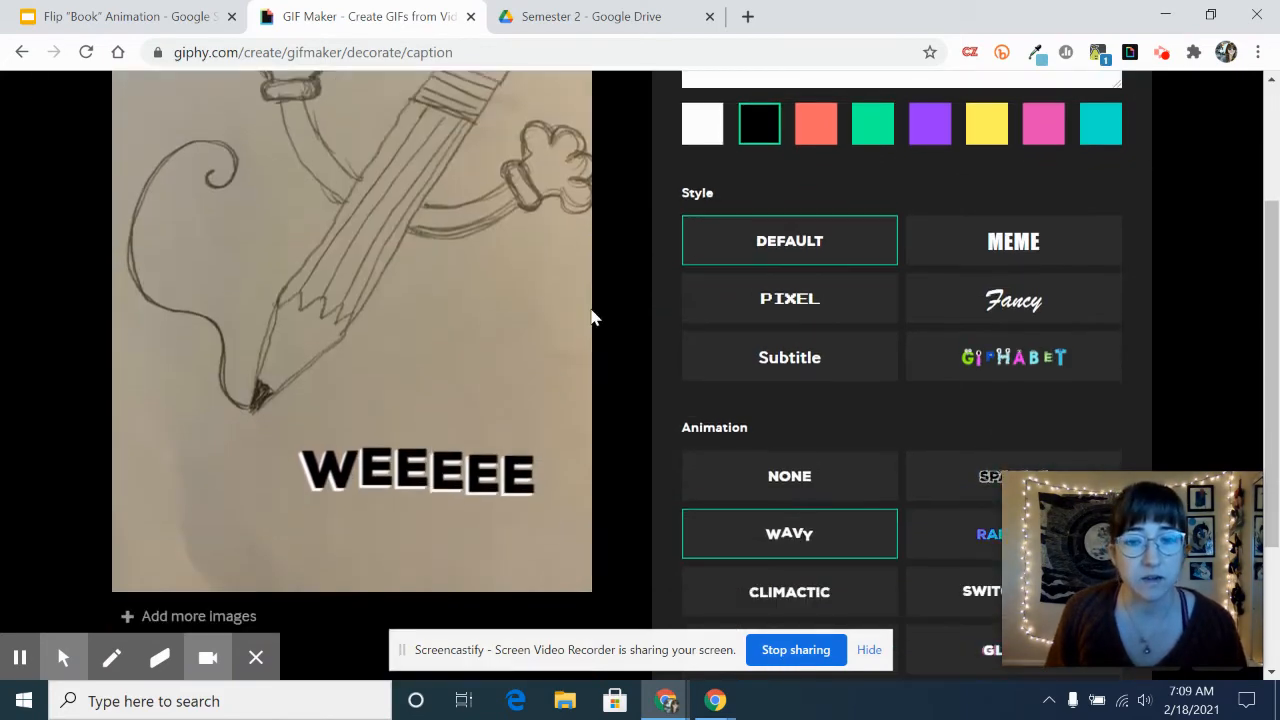
{"action": "scroll", "coordinate": [620, 305], "scroll_direction": "down", "scroll_amount": 2}
{"action": "scroll", "coordinate": [623, 303], "scroll_direction": "up", "scroll_amount": 2}
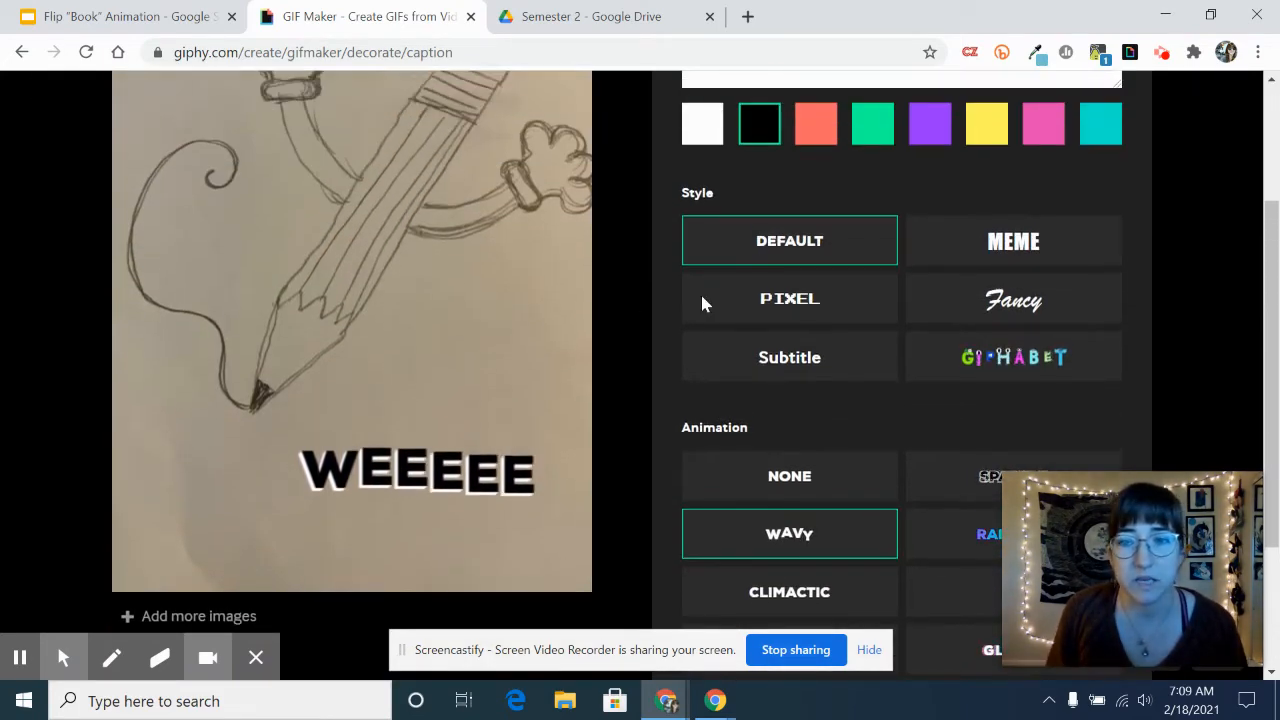
{"action": "left_click_drag", "start_coordinate": [1109, 493], "coordinate": [110, 458]}
{"action": "scroll", "coordinate": [1130, 435], "scroll_direction": "down", "scroll_amount": 2}
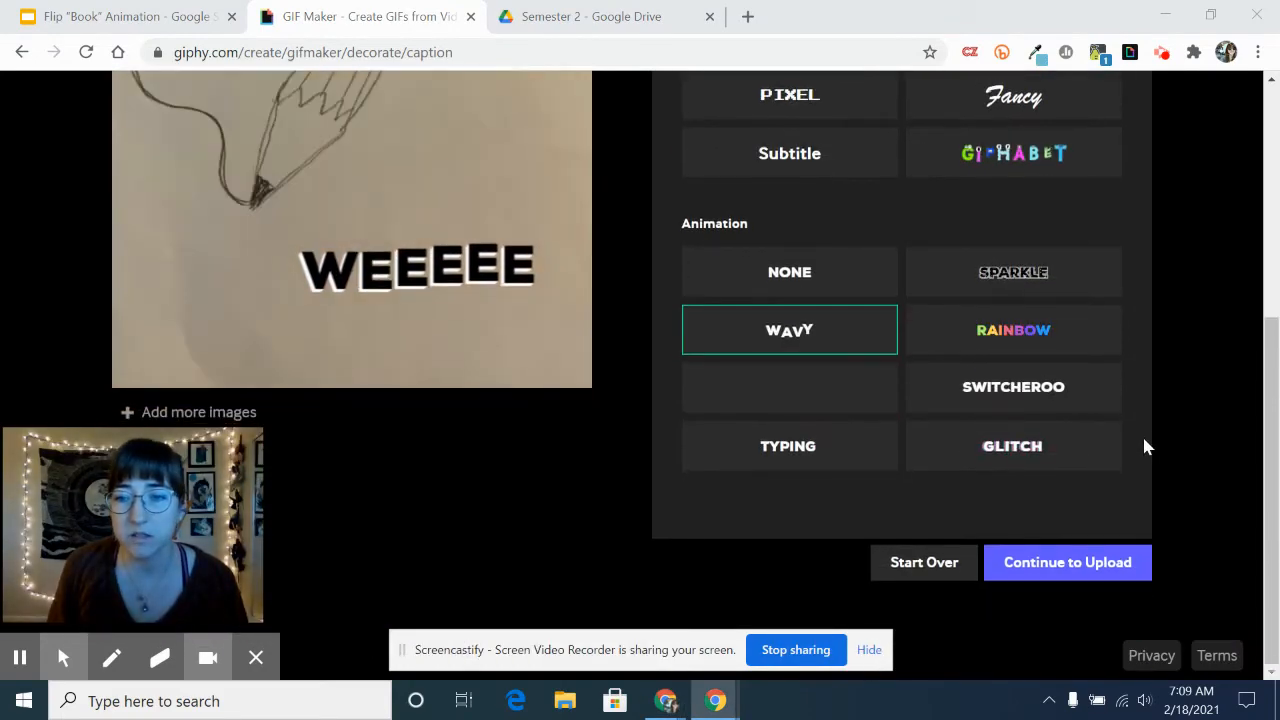
{"action": "left_click", "coordinate": [1076, 565]}
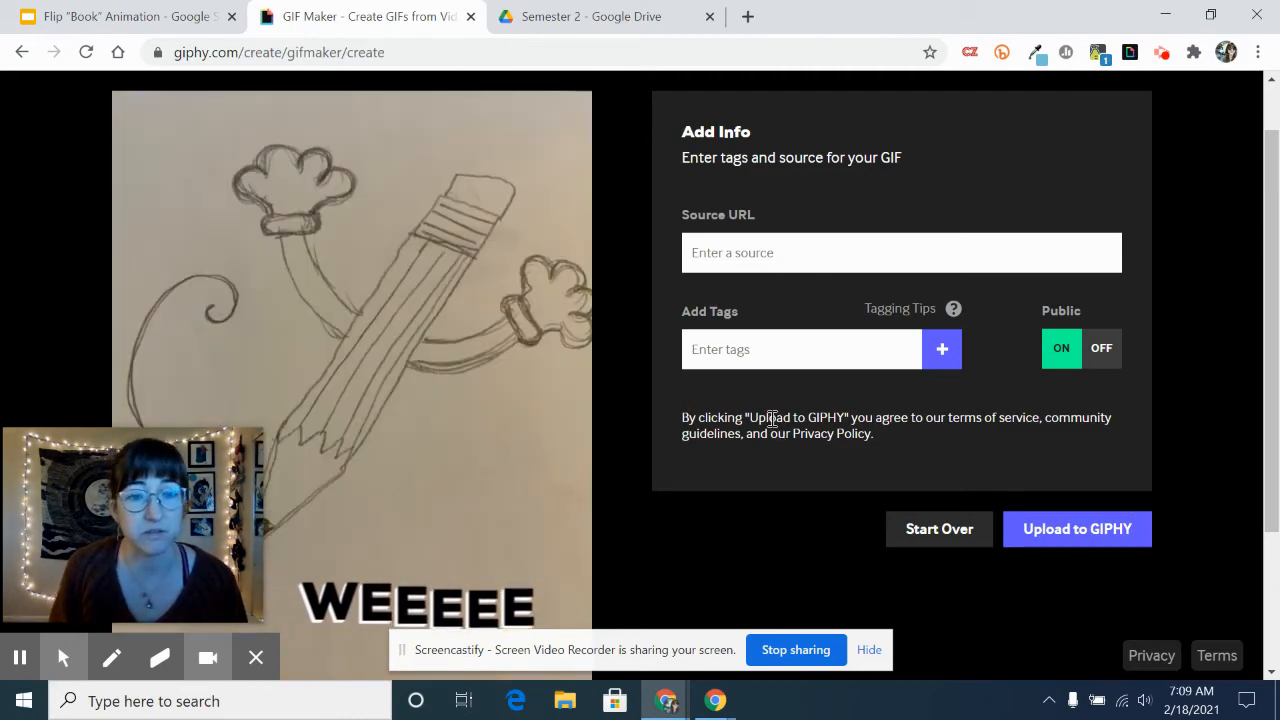
- Add the tags "pencil", "cartoon" and "weeee" to the GIF
{"action": "left_click", "coordinate": [708, 353]}
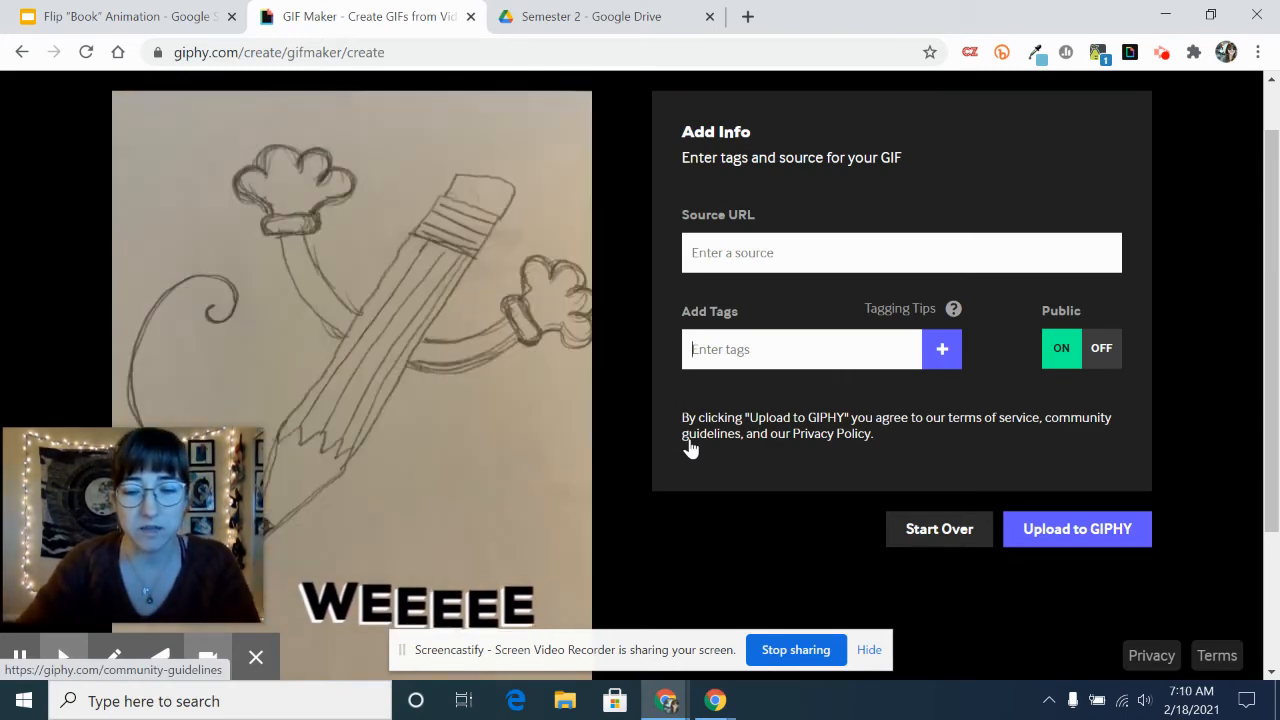
{"action": "type", "text": "ncil"}
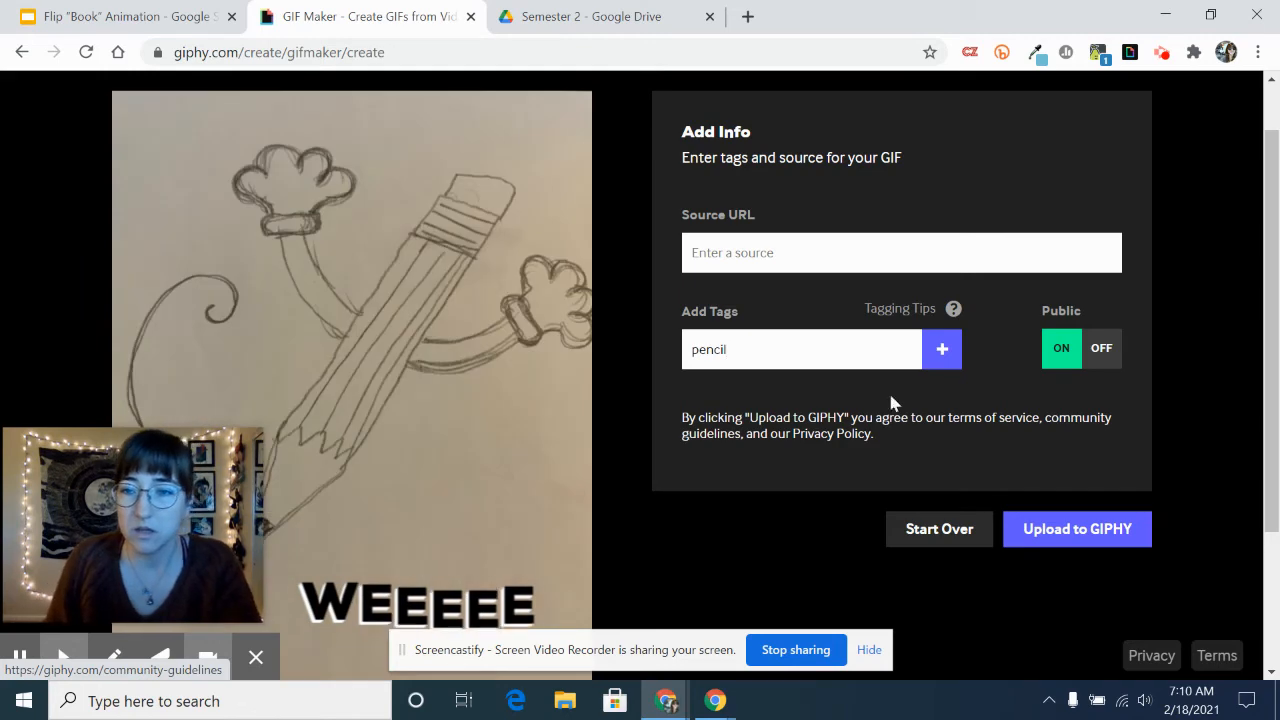
{"action": "left_click", "coordinate": [942, 352]}
{"action": "left_click", "coordinate": [786, 363]}
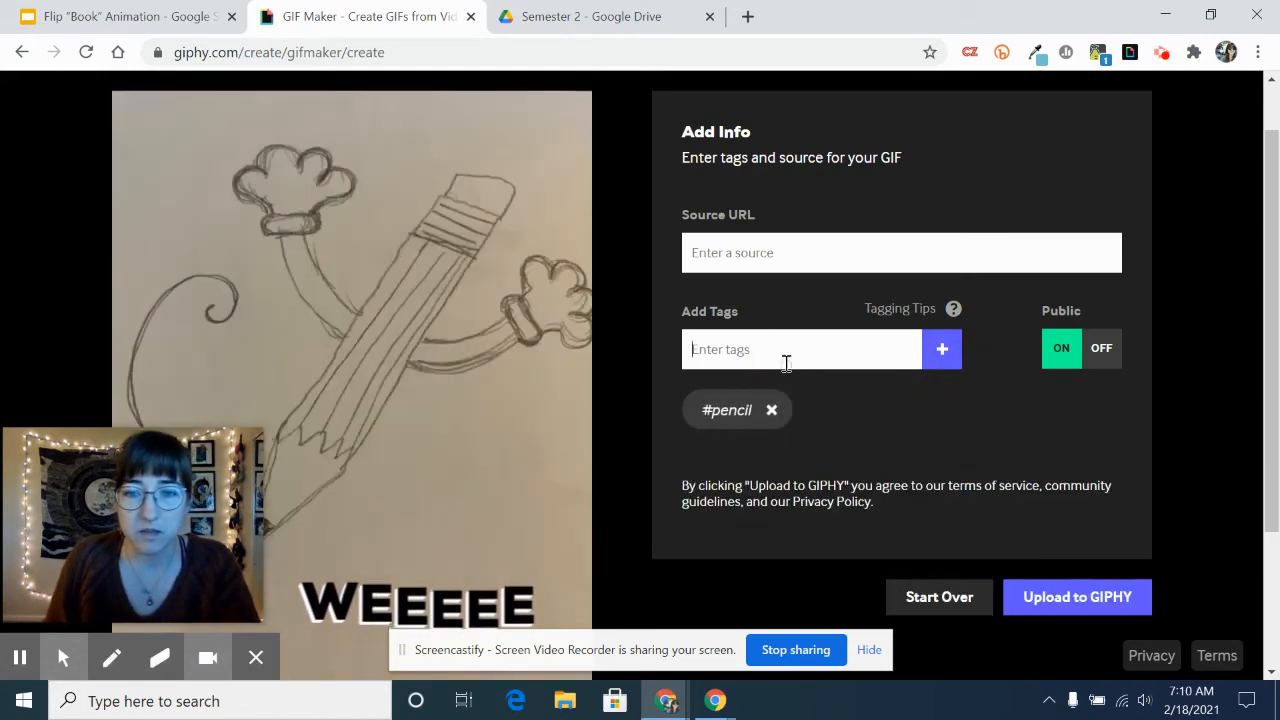
{"action": "type", "text": "cartoon"}
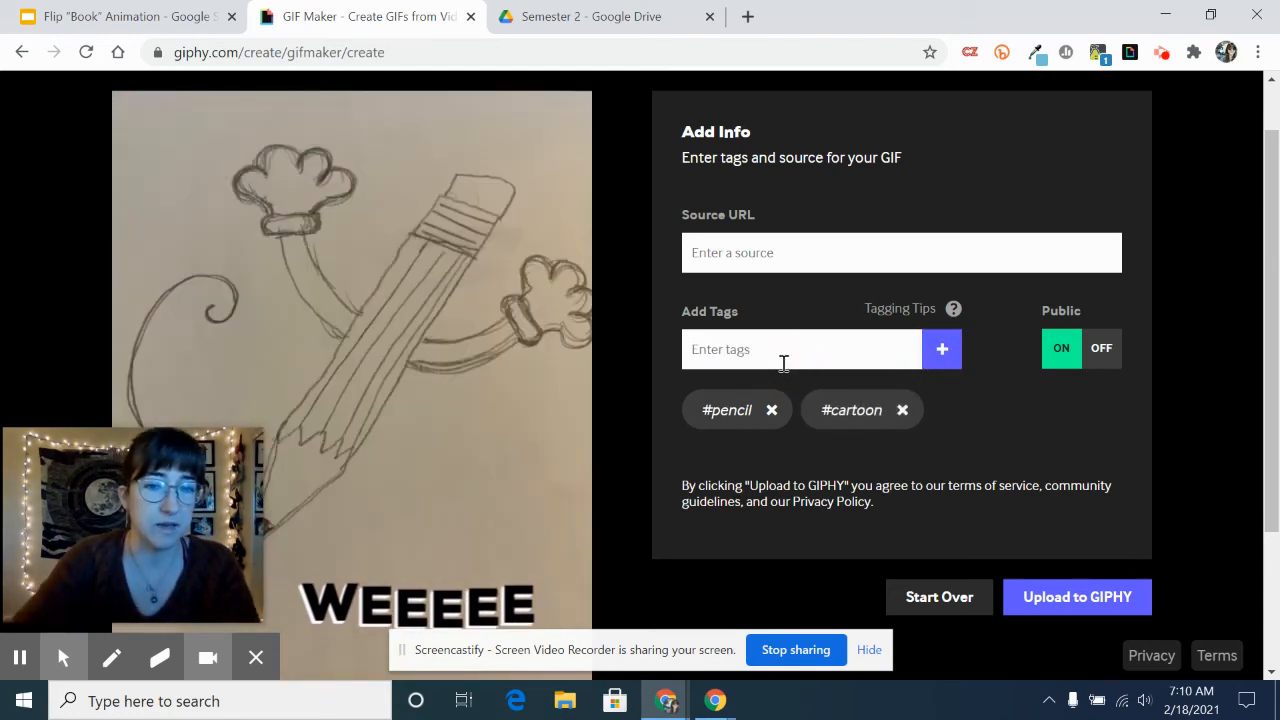
{"action": "type", "text": "weeee"}
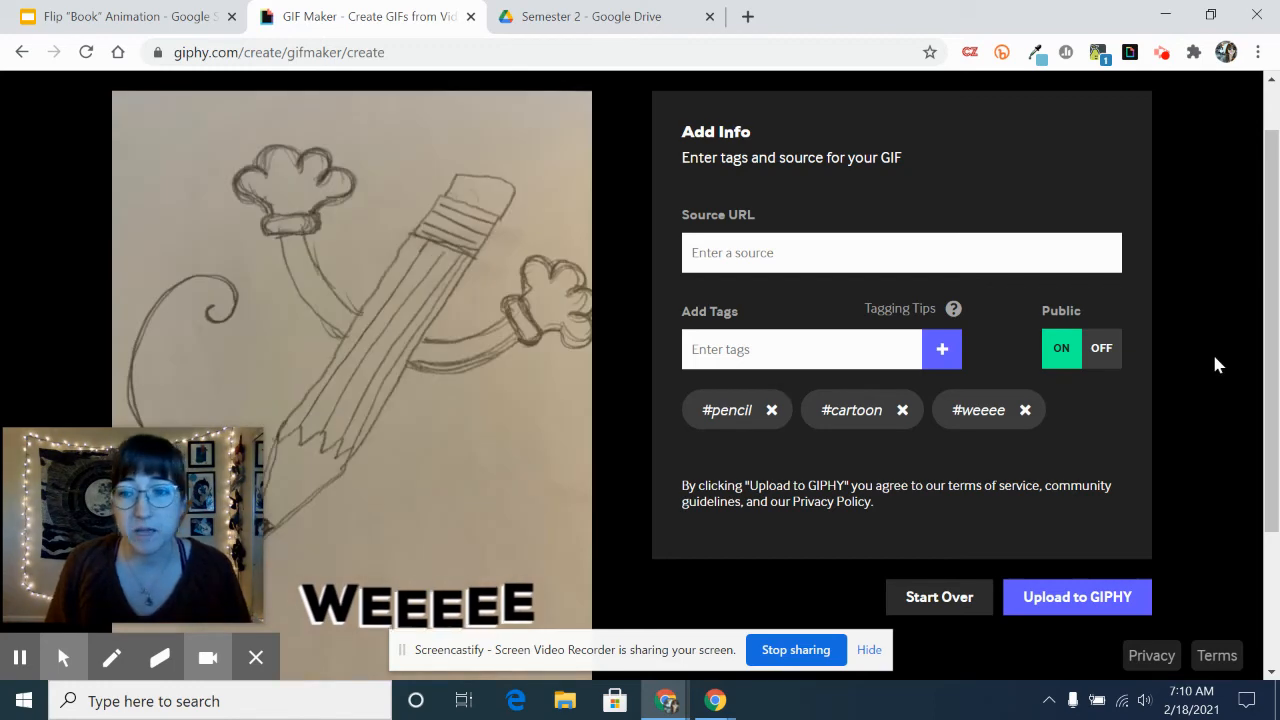
- Upload the tagged GIF to GIPHY as public and review it on its published page
{"action": "scroll", "coordinate": [1205, 365], "scroll_direction": "down", "scroll_amount": 1}
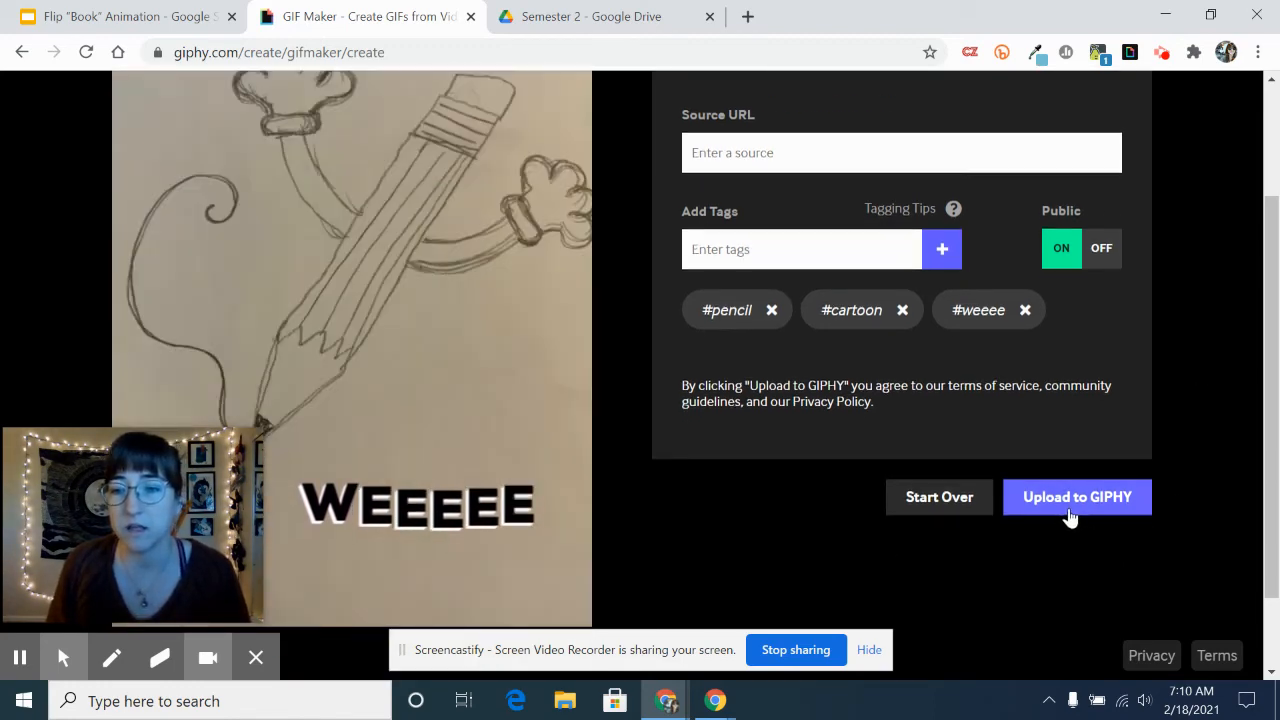
{"action": "left_click", "coordinate": [1073, 508]}
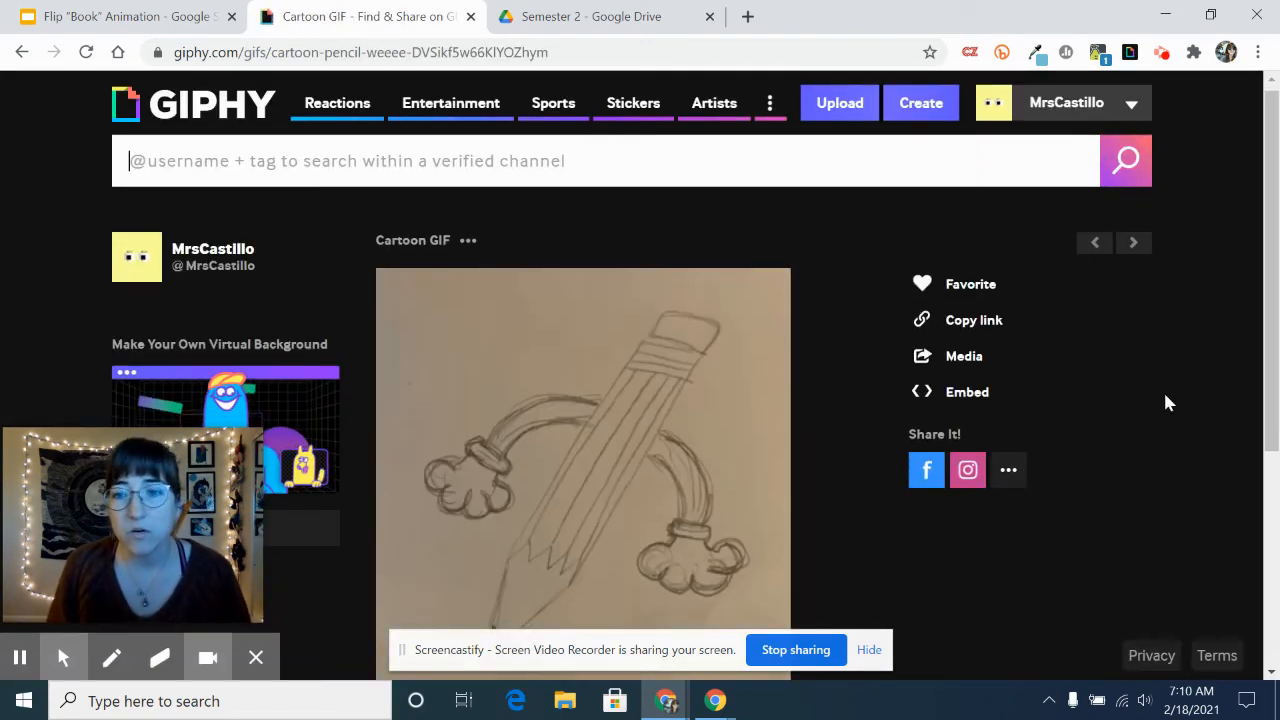
{"action": "scroll", "coordinate": [1163, 392], "scroll_direction": "down", "scroll_amount": 2}
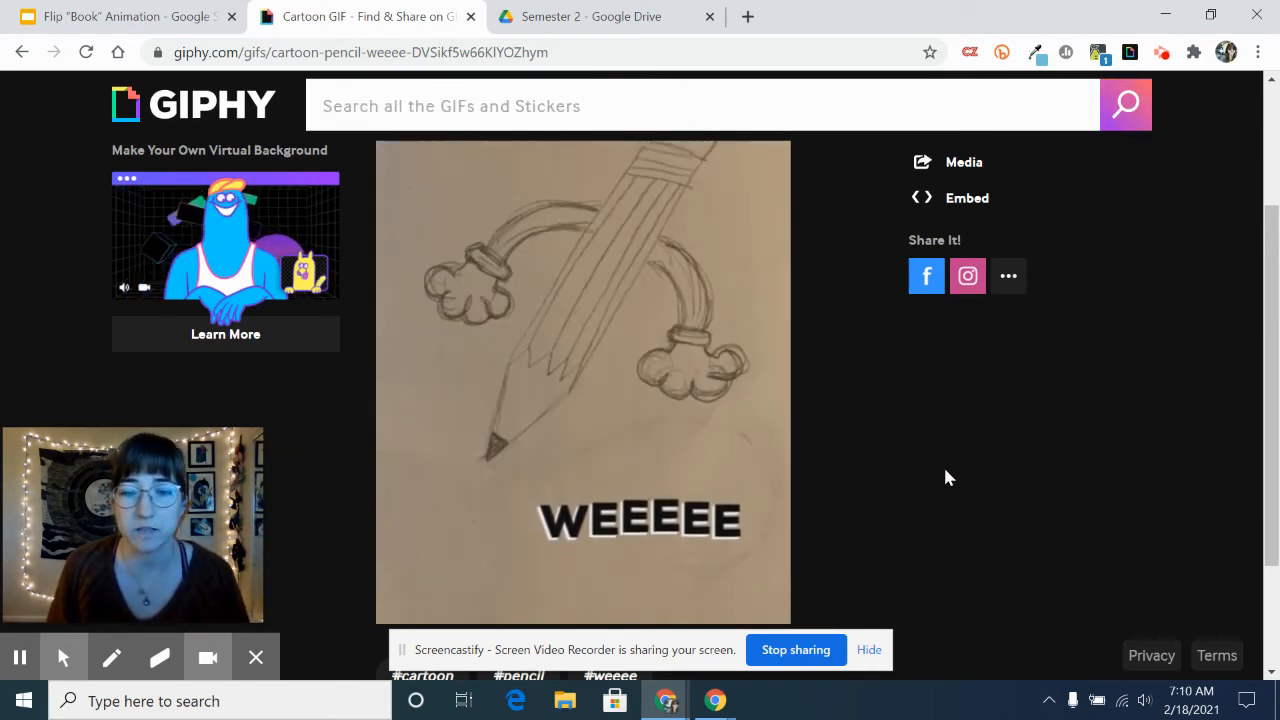
{"action": "scroll", "coordinate": [642, 383], "scroll_direction": "up", "scroll_amount": 1}
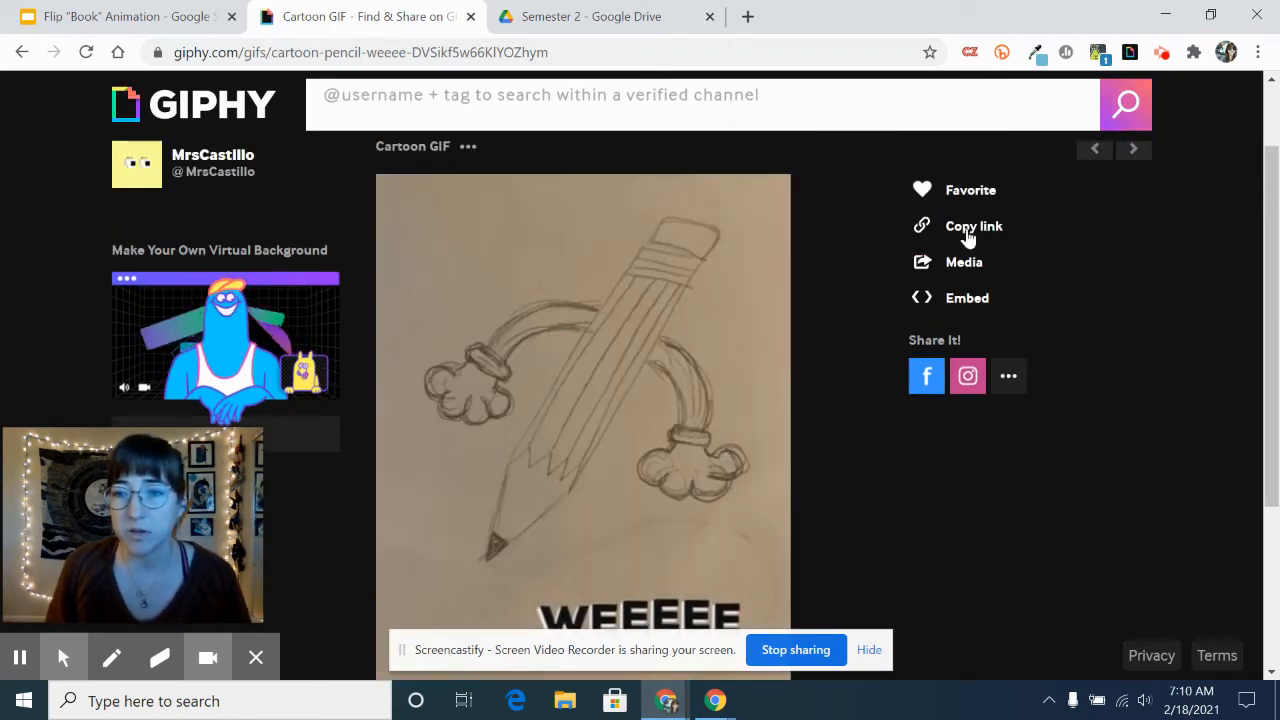
- Copy the published GIF's direct GIF Link and switch to the Flip "Book" Animation presentation in Google Slides
{"action": "left_click", "coordinate": [966, 228]}
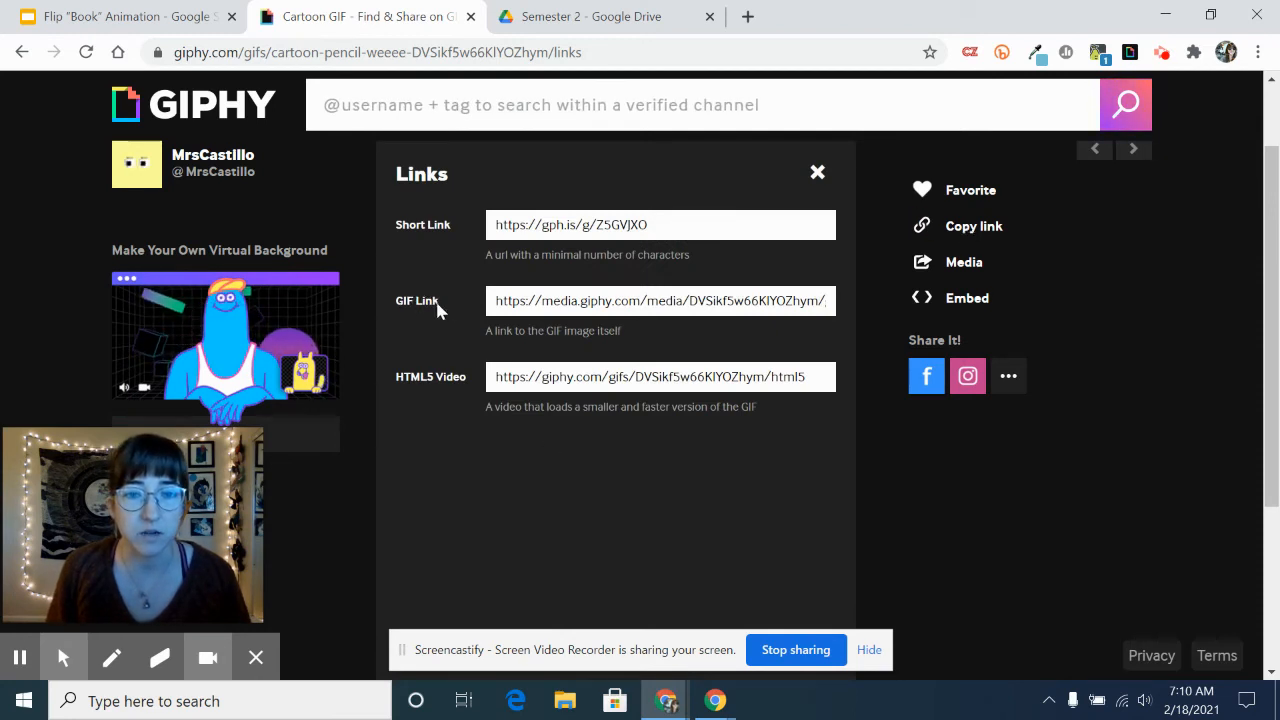
{"action": "left_click", "coordinate": [663, 310]}
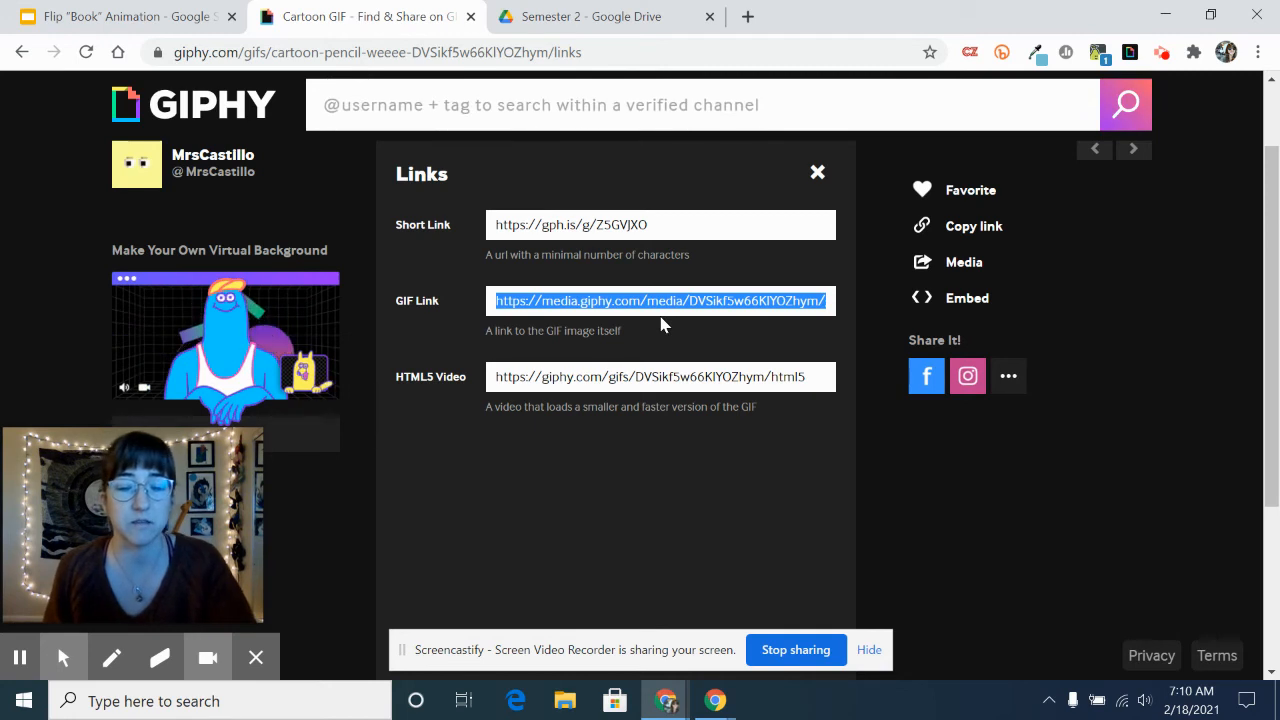
{"action": "key", "text": "ctrl+c"}
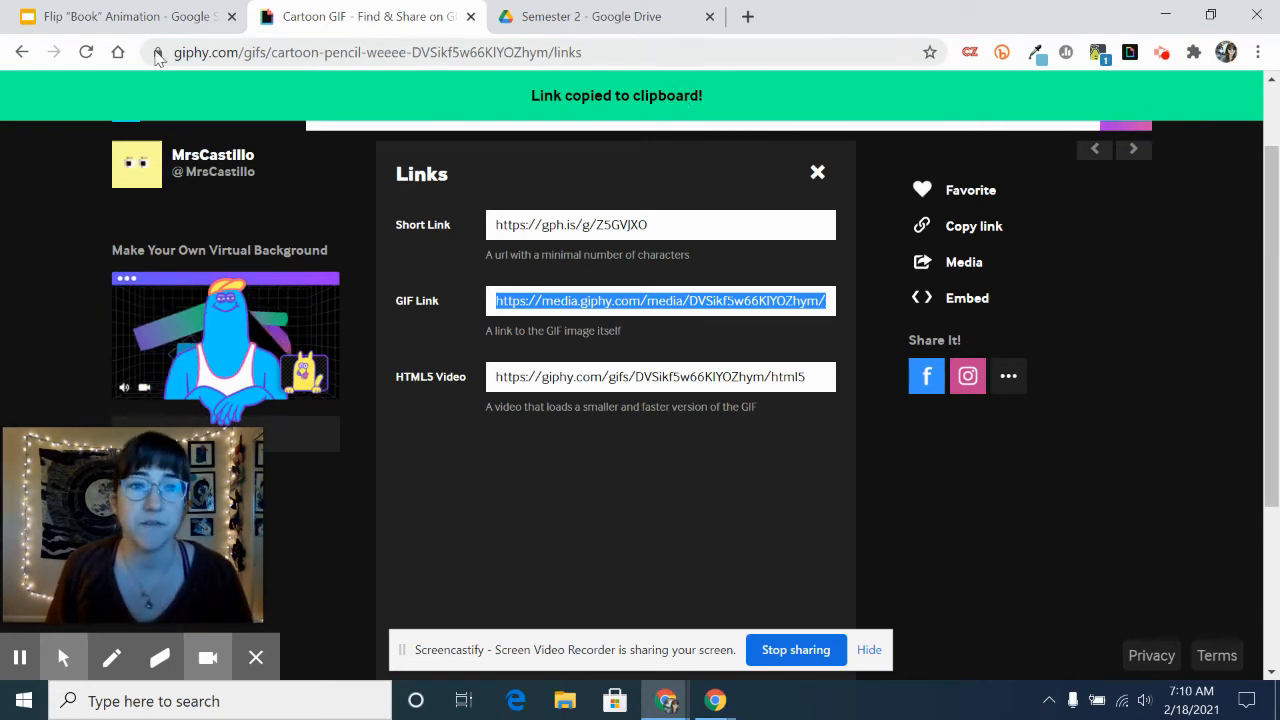
{"action": "left_click", "coordinate": [120, 16]}
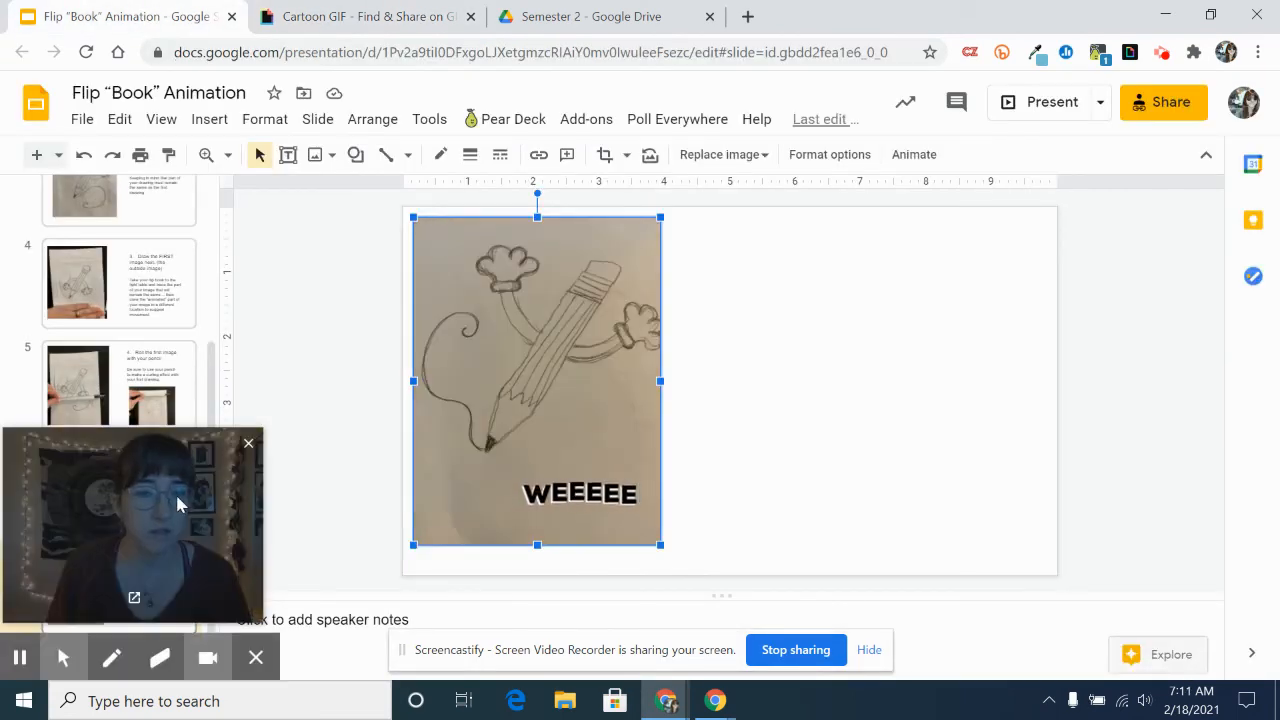